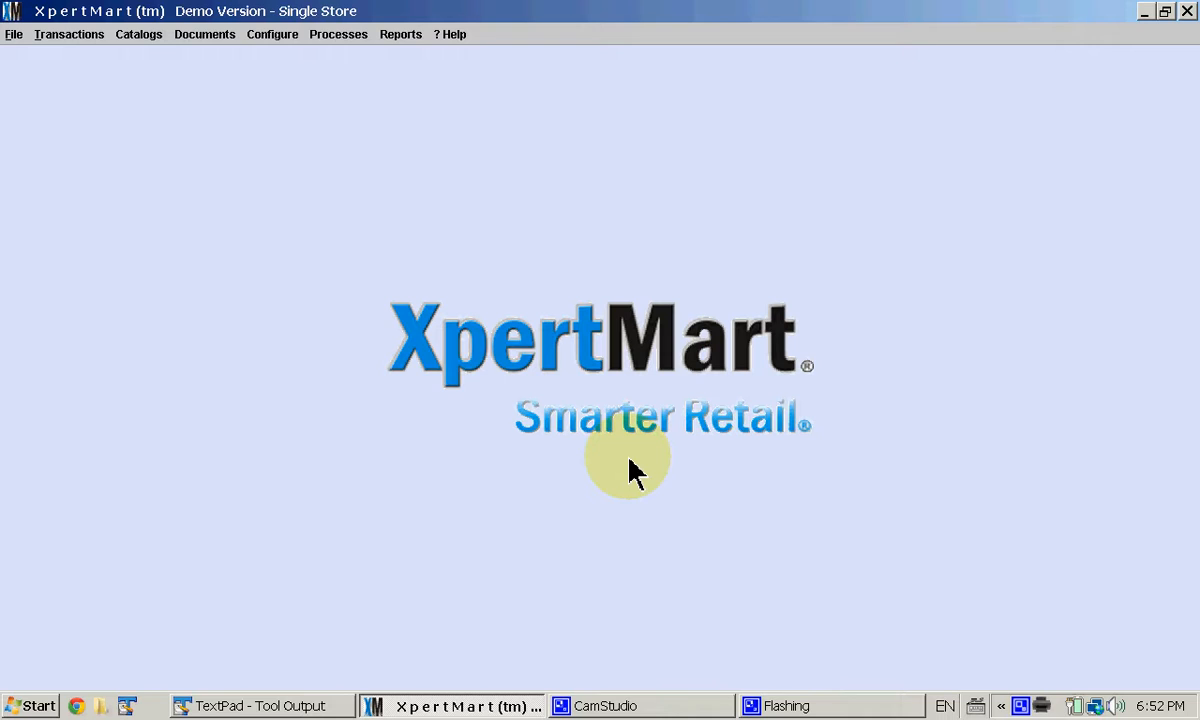
# Step: Open the Clients catalog and maximize its window
pyautogui.click(140, 45)
pyautogui.moveTo(143, 58)
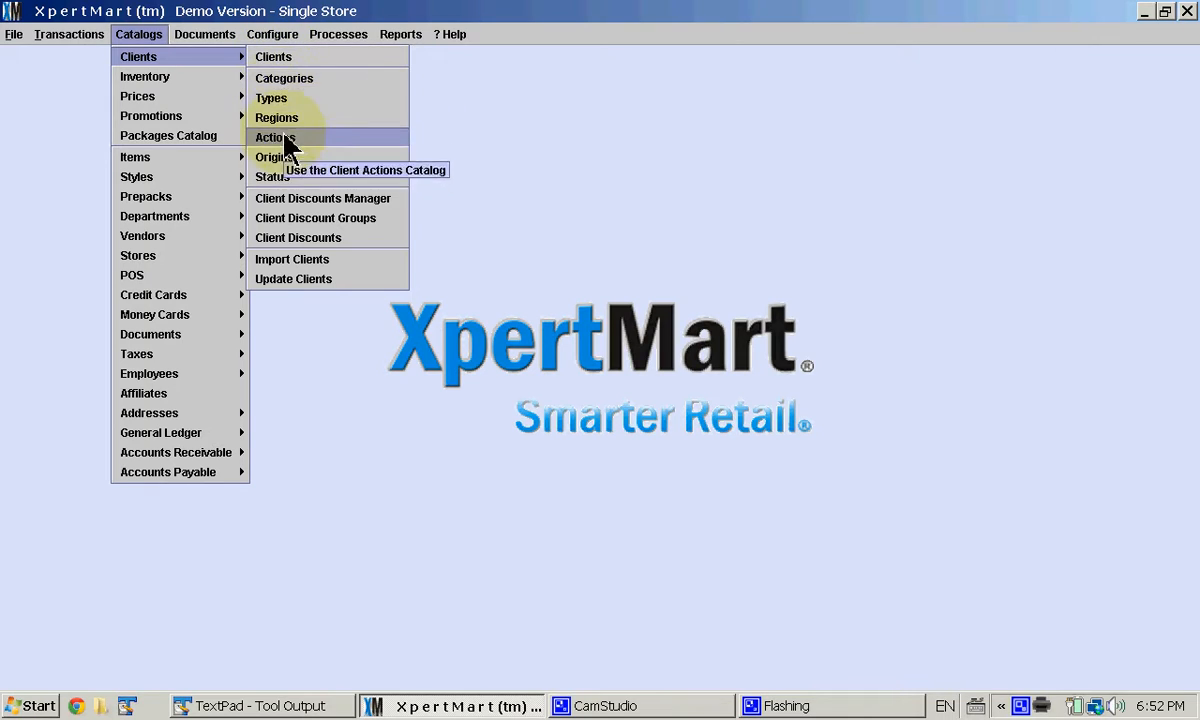
pyautogui.click(281, 60)
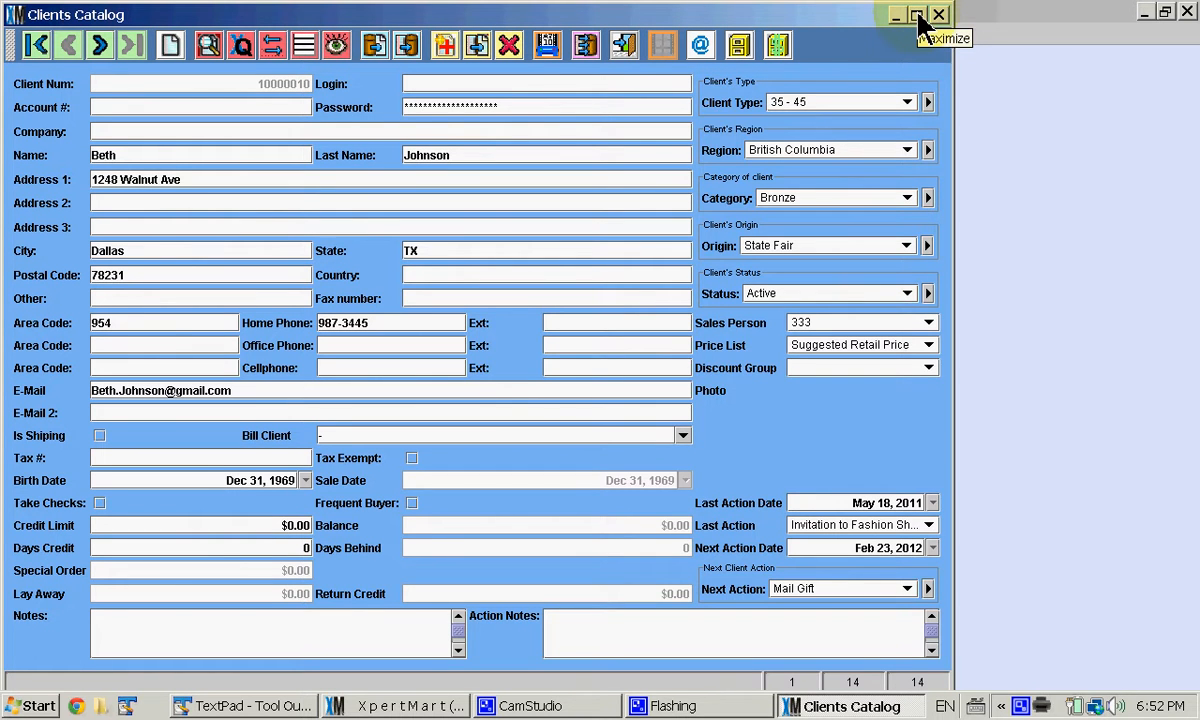
pyautogui.click(917, 15)
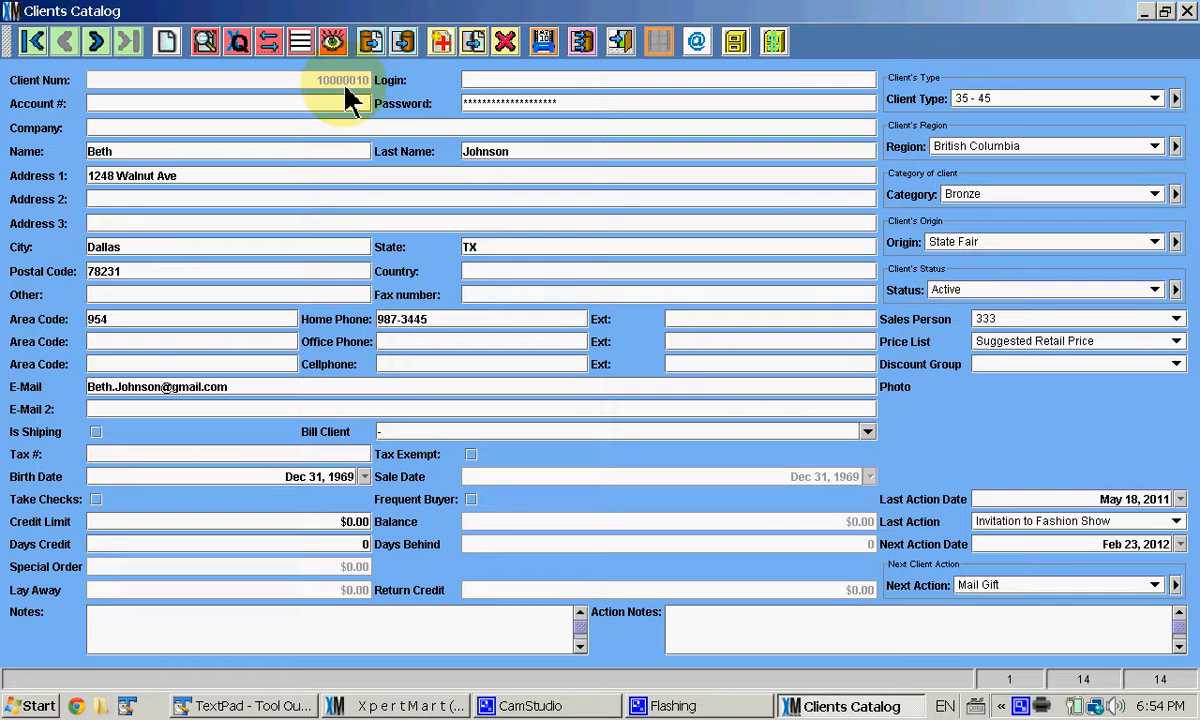
# Step: Examine the account number, login and password fields of the current client record
pyautogui.click(280, 104)
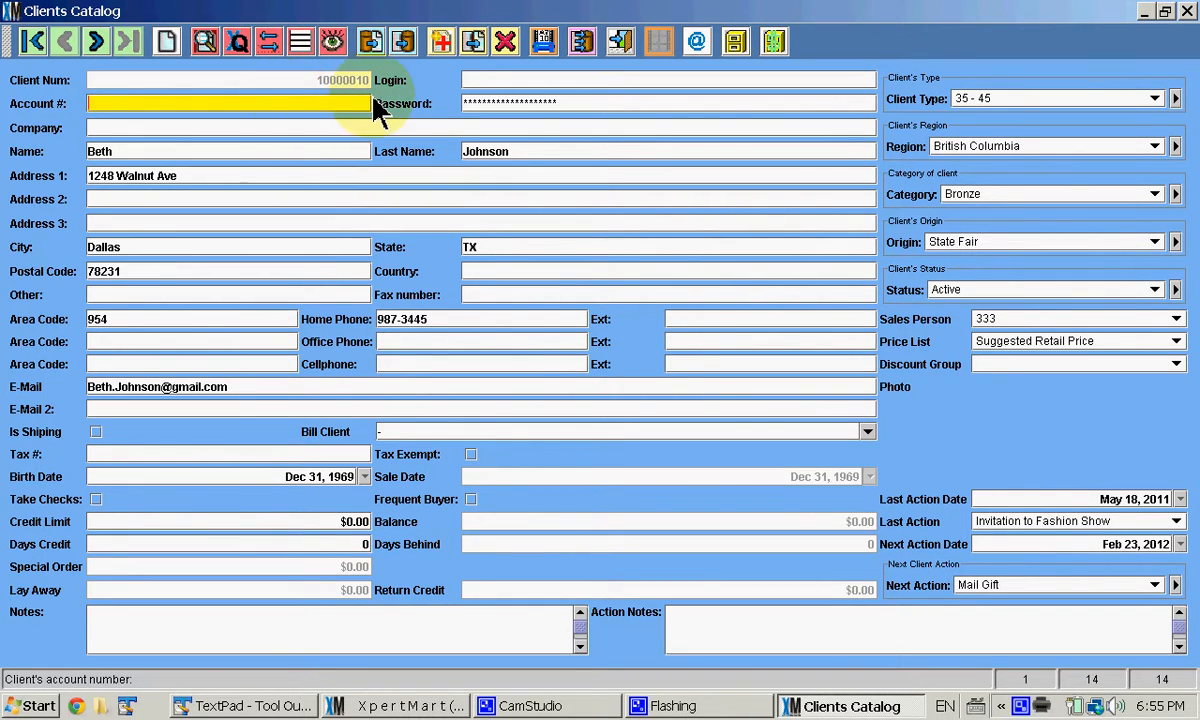
pyautogui.click(491, 82)
pyautogui.click(492, 107)
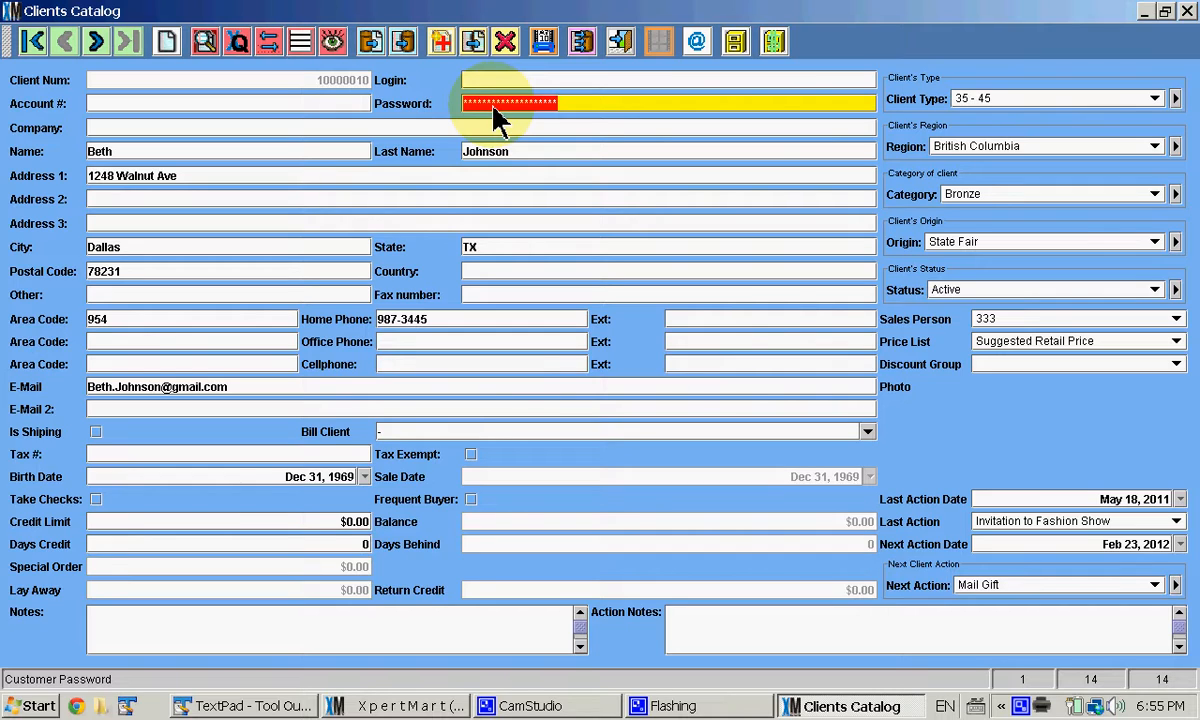
pyautogui.click(520, 80)
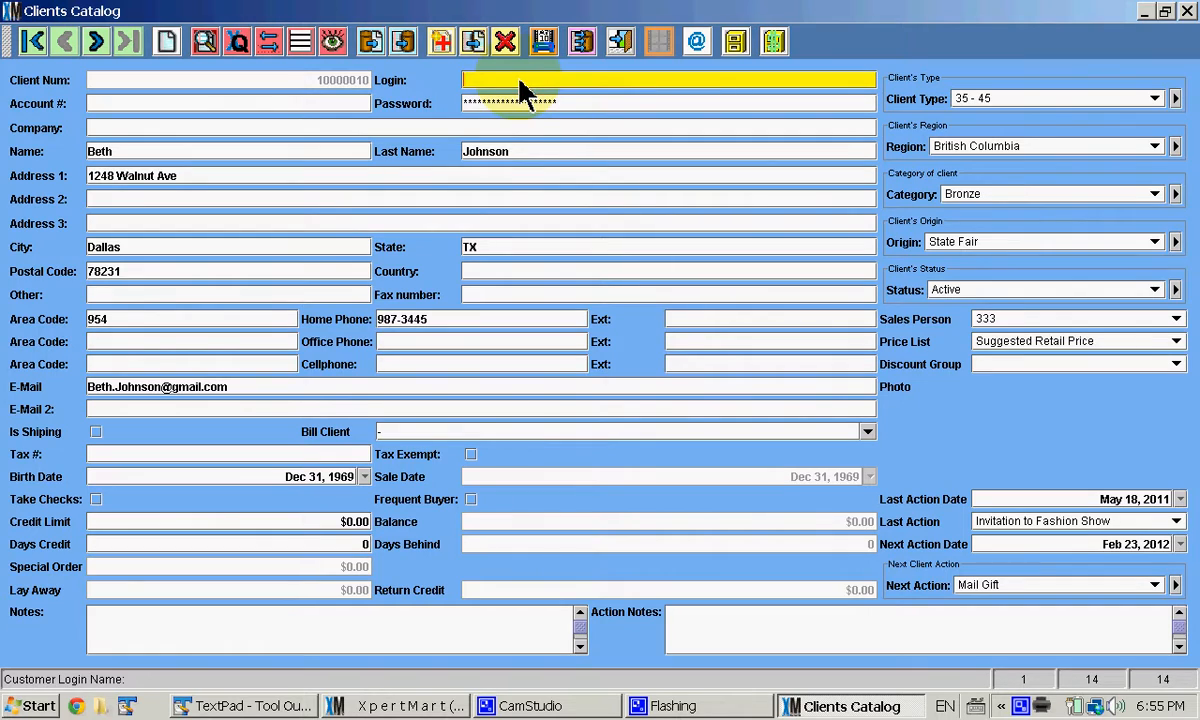
pyautogui.click(517, 106)
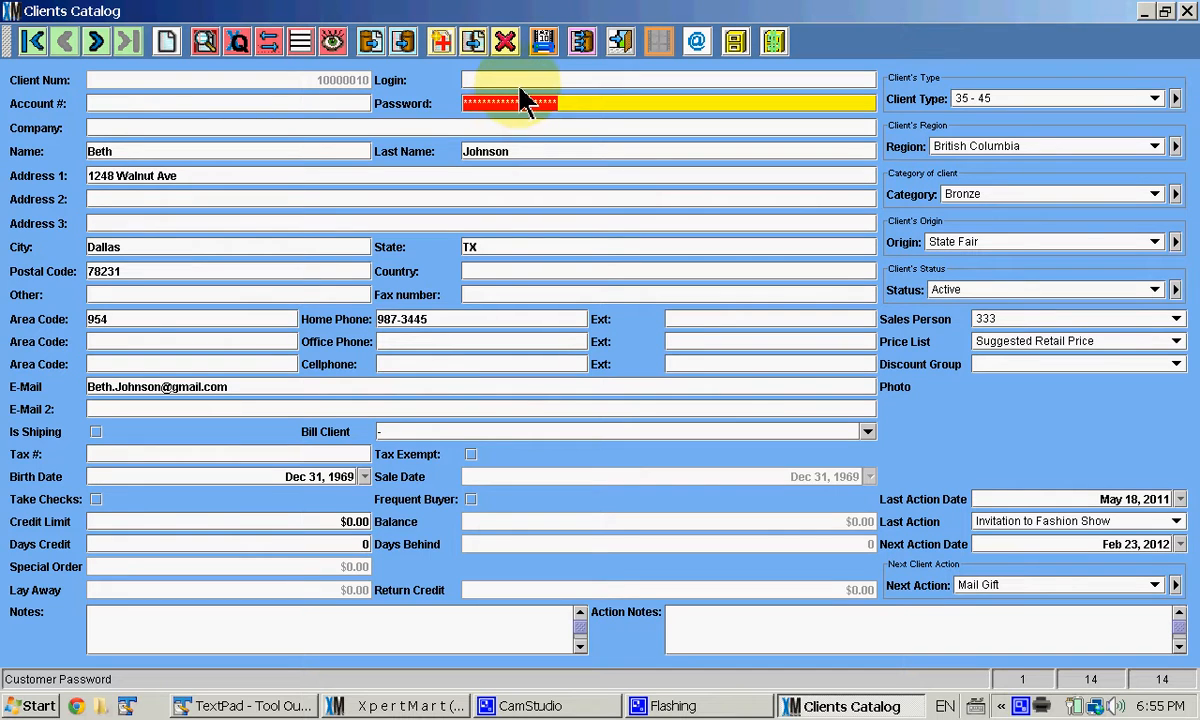
pyautogui.click(520, 84)
pyautogui.click(516, 102)
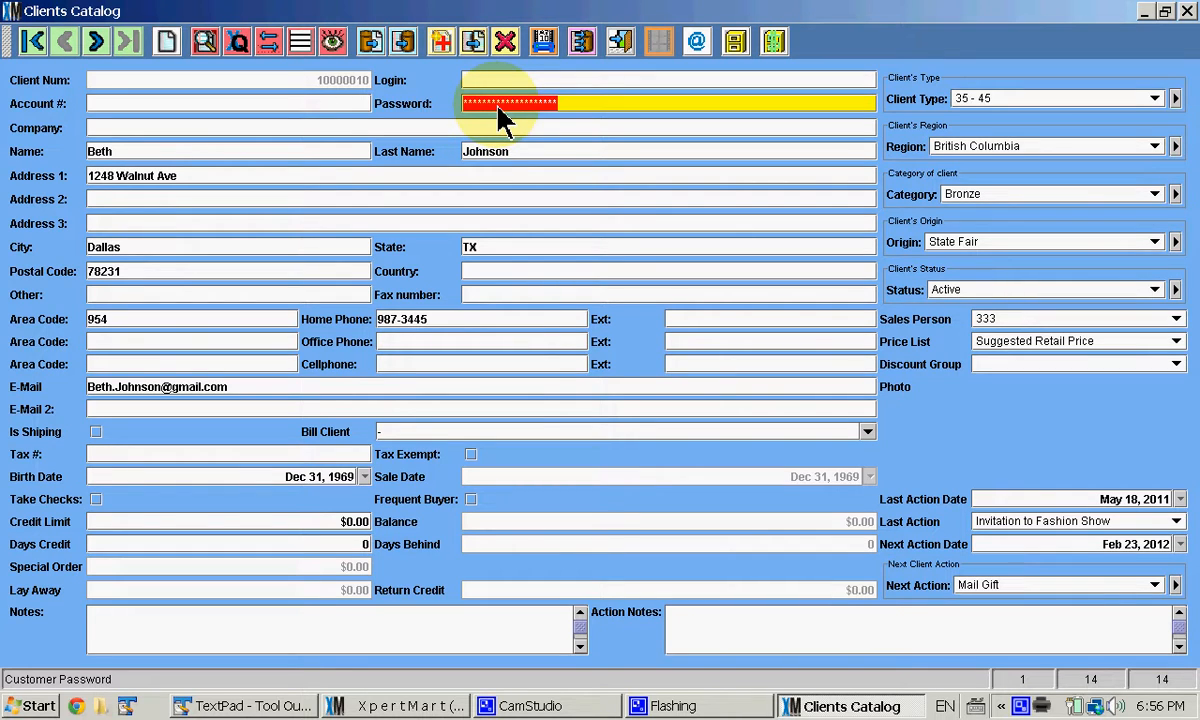
# Step: Enter Cambells Soup as the company of the current client
pyautogui.click(473, 130)
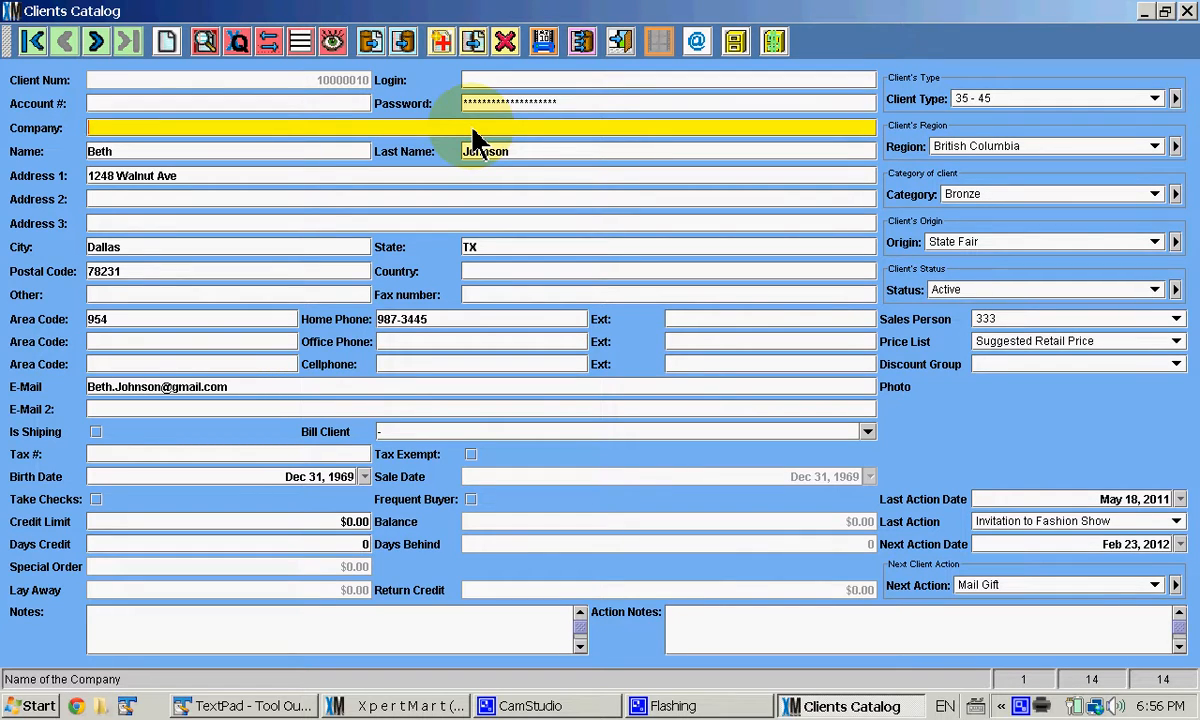
pyautogui.write('Cambells Soup')
pyautogui.press('Tab')
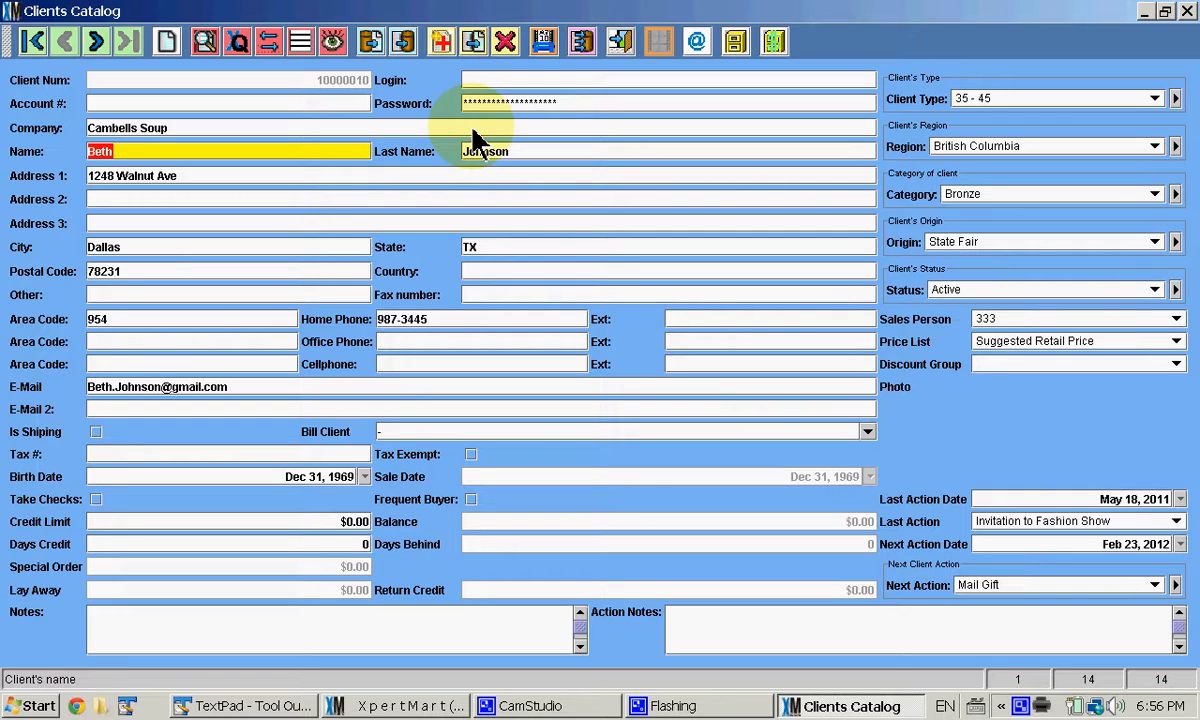
pyautogui.click(472, 128)
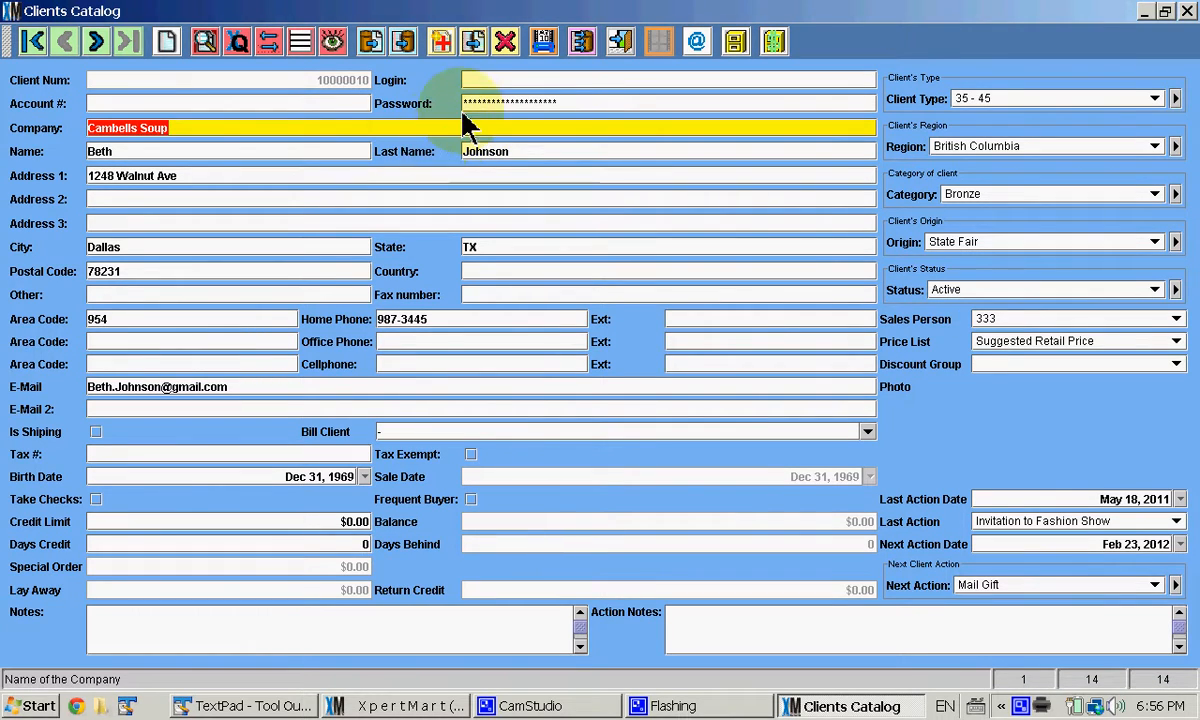
pyautogui.click(404, 44)
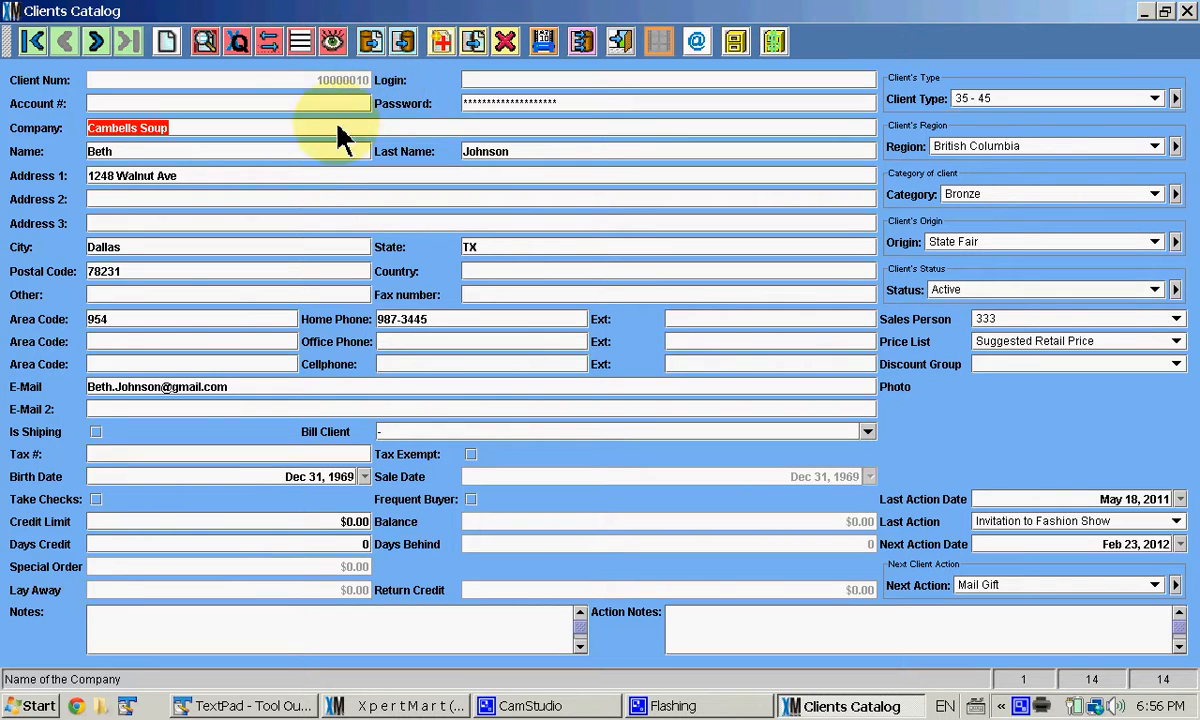
# Step: Examine the client's first and last name, three address lines, city, state, postal code and country fields
pyautogui.click(319, 157)
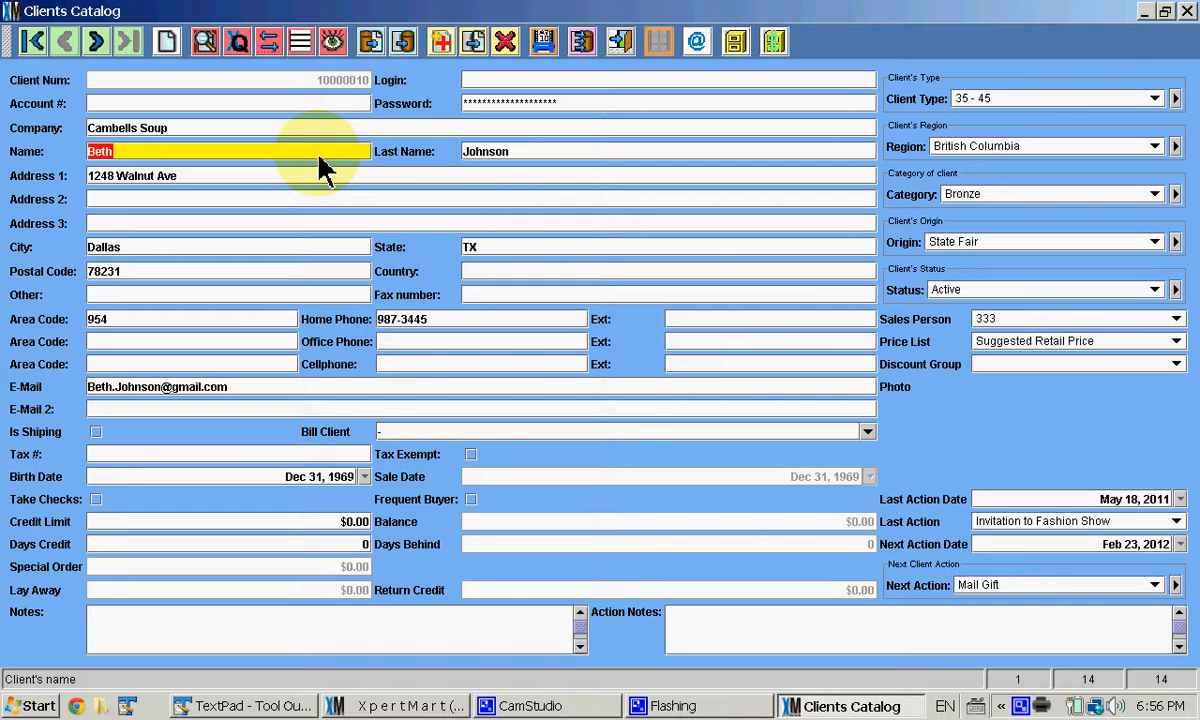
pyautogui.hotkey('shift', 'Tab')
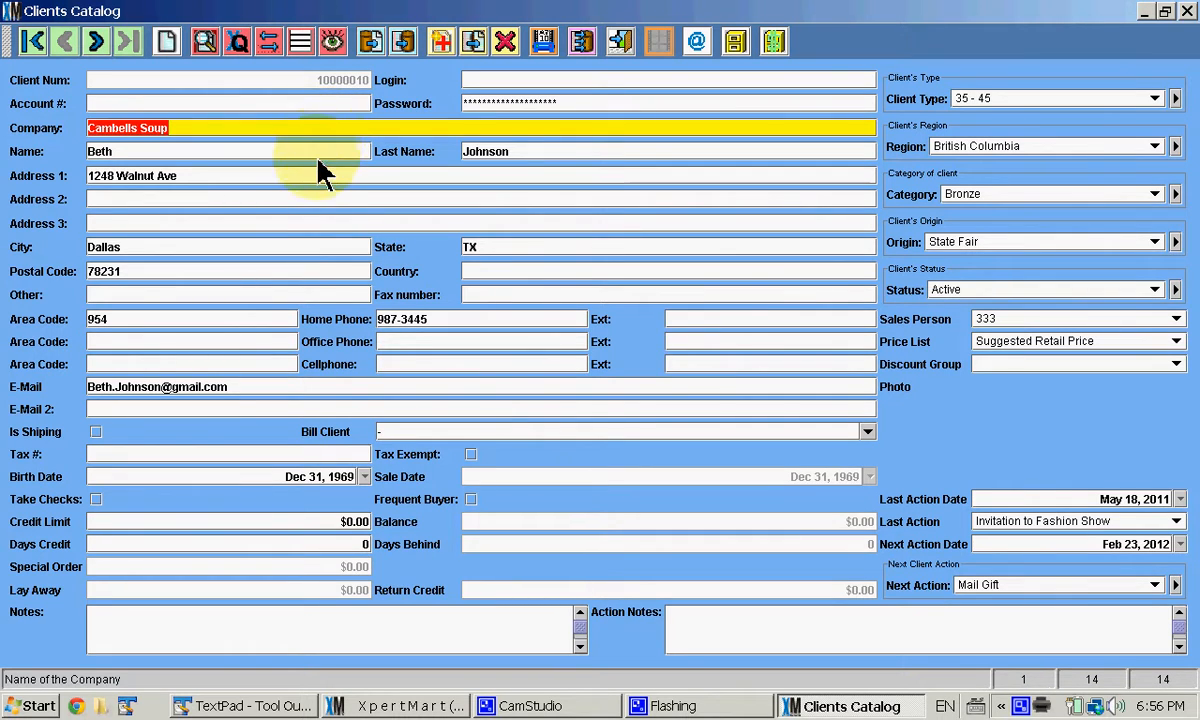
pyautogui.press('Tab')
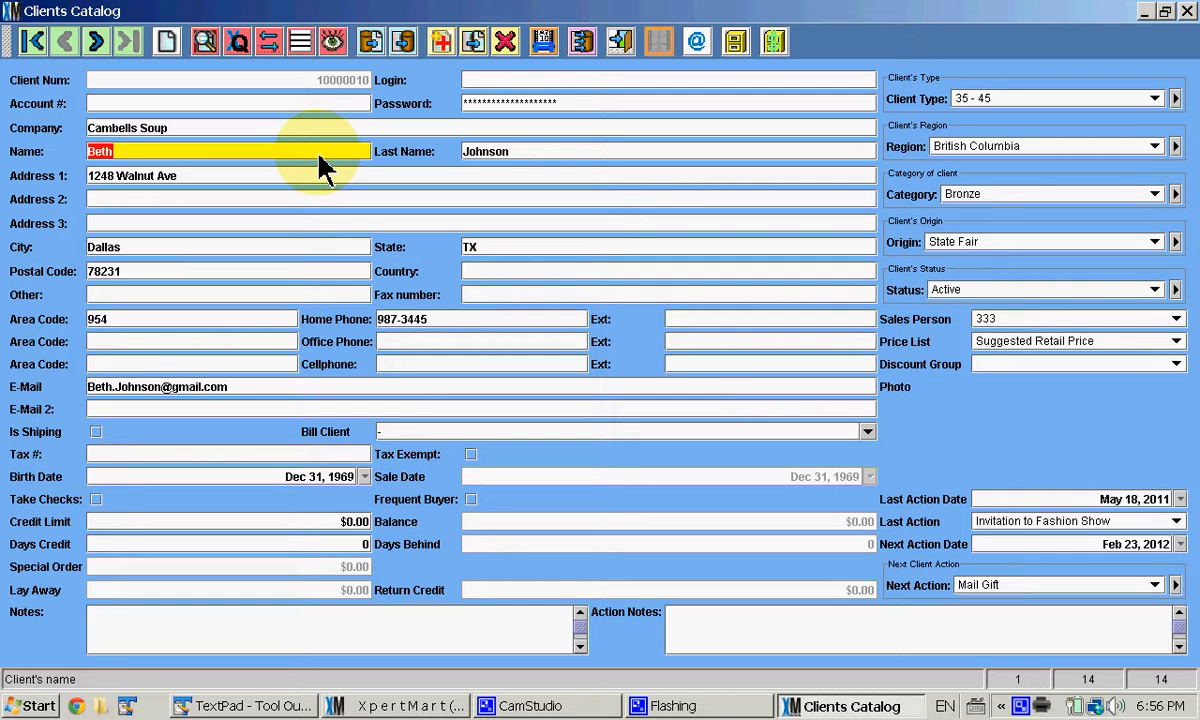
pyautogui.press('Tab')
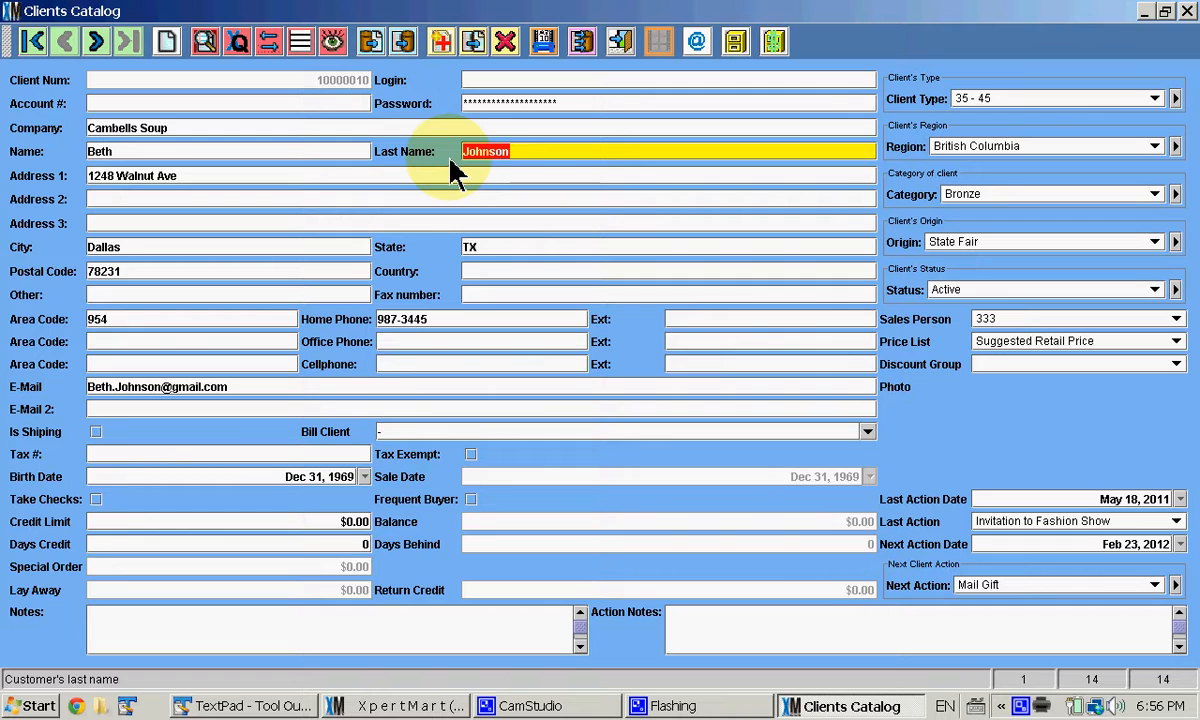
pyautogui.click(441, 181)
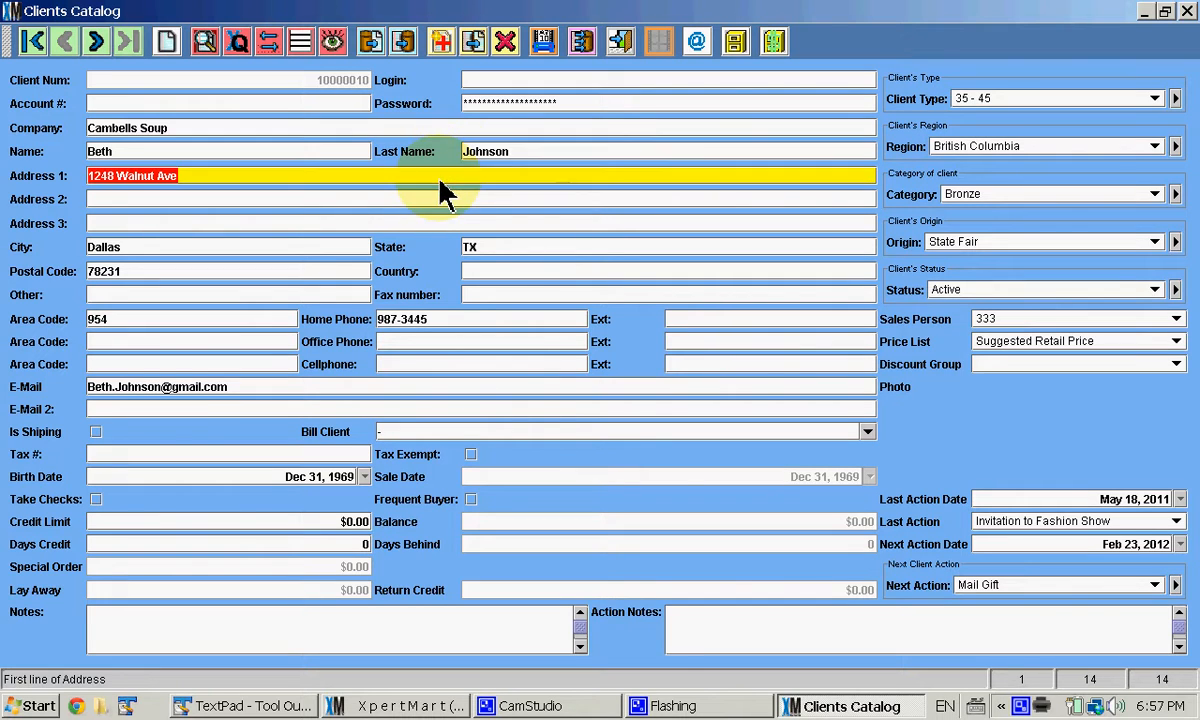
pyautogui.click(438, 206)
pyautogui.click(435, 226)
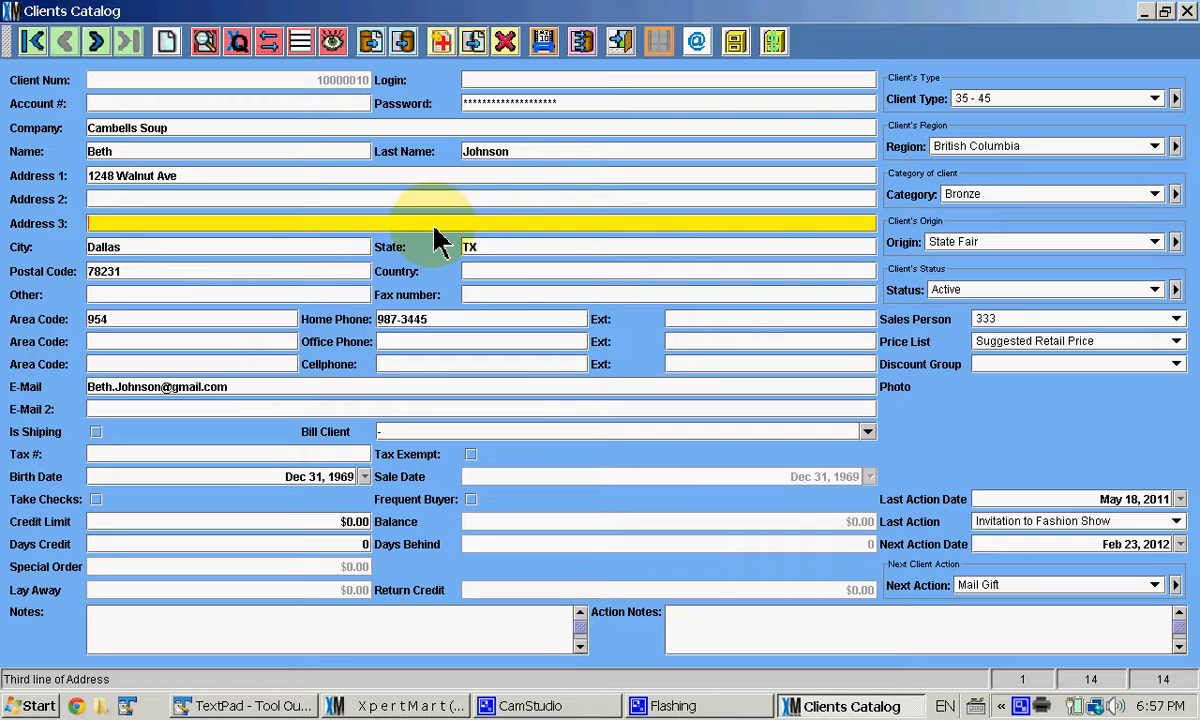
pyautogui.click(353, 252)
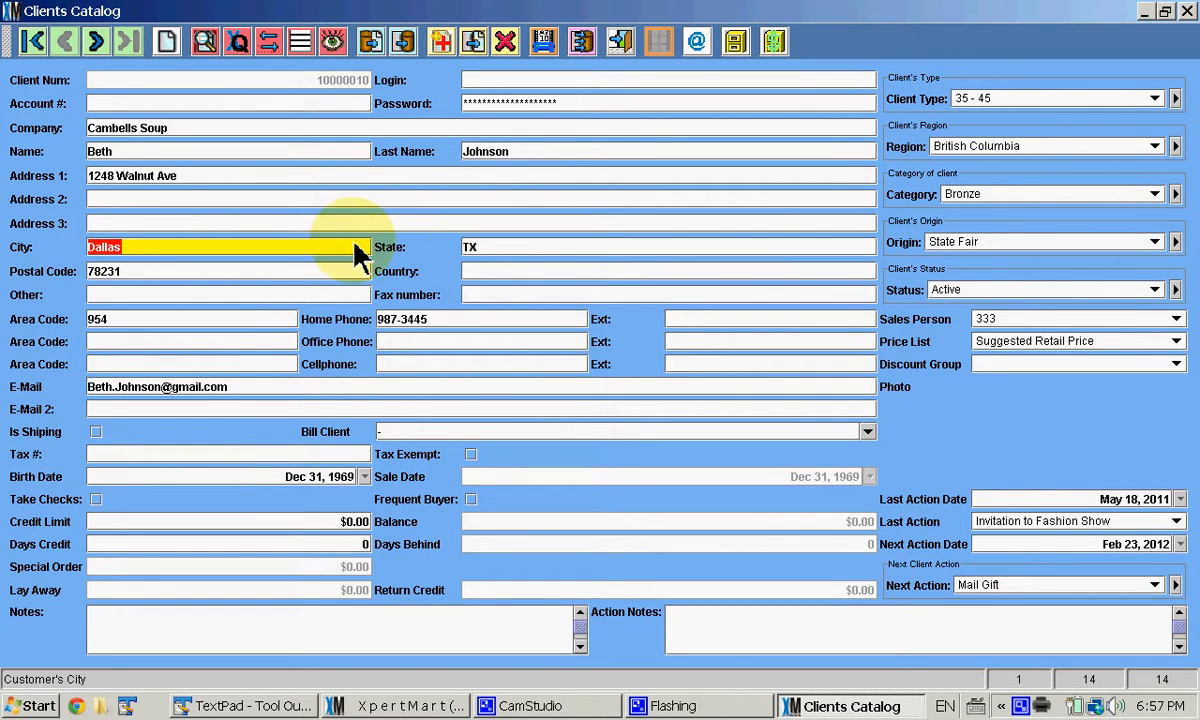
pyautogui.click(565, 262)
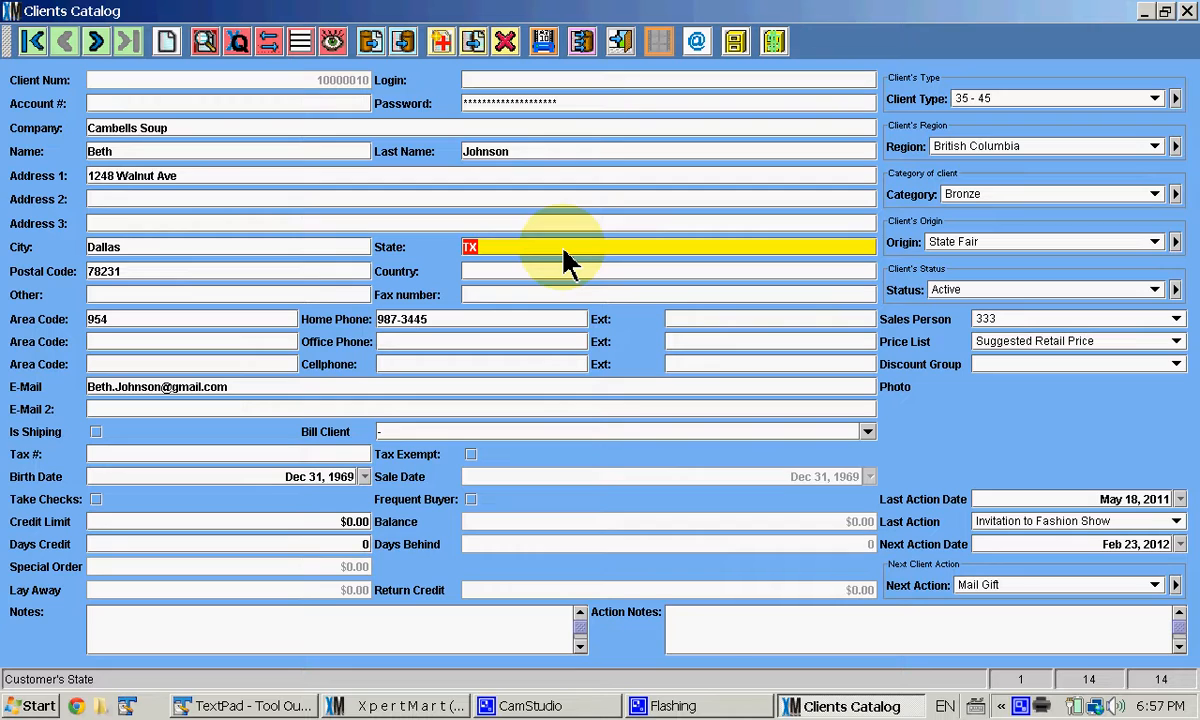
pyautogui.click(332, 272)
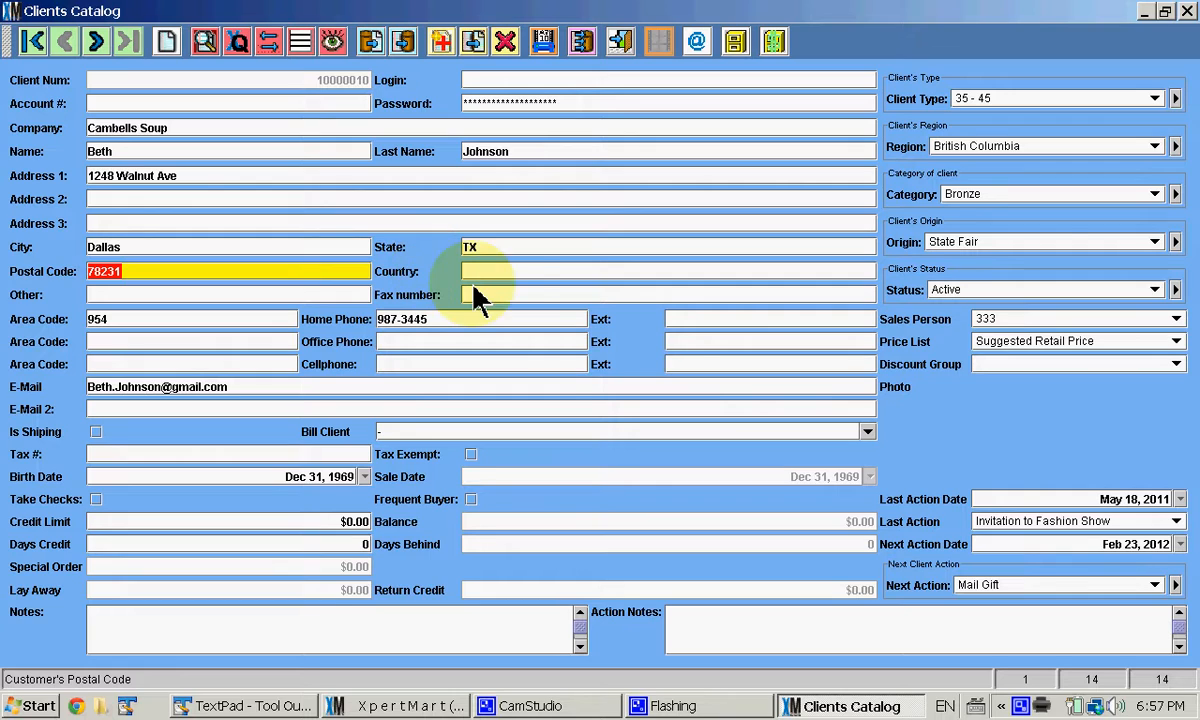
pyautogui.click(518, 275)
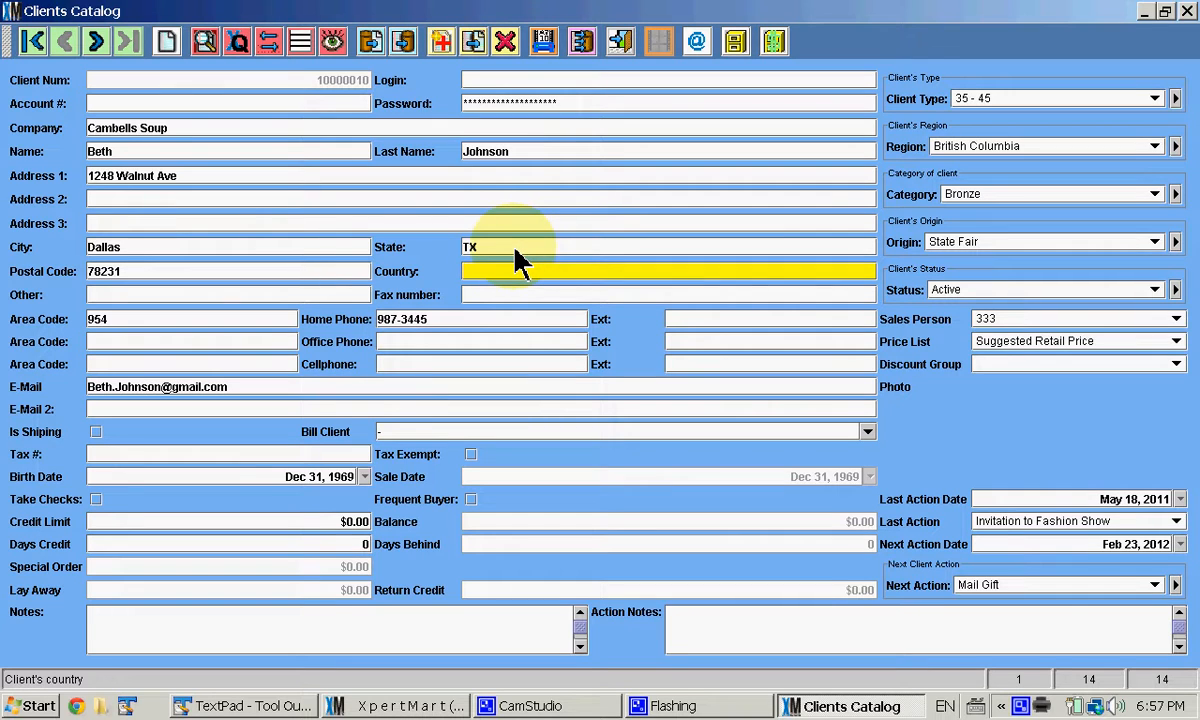
# Step: Re-enter the client's state as its two-letter abbreviation
pyautogui.hotkey('shift', 'Tab')
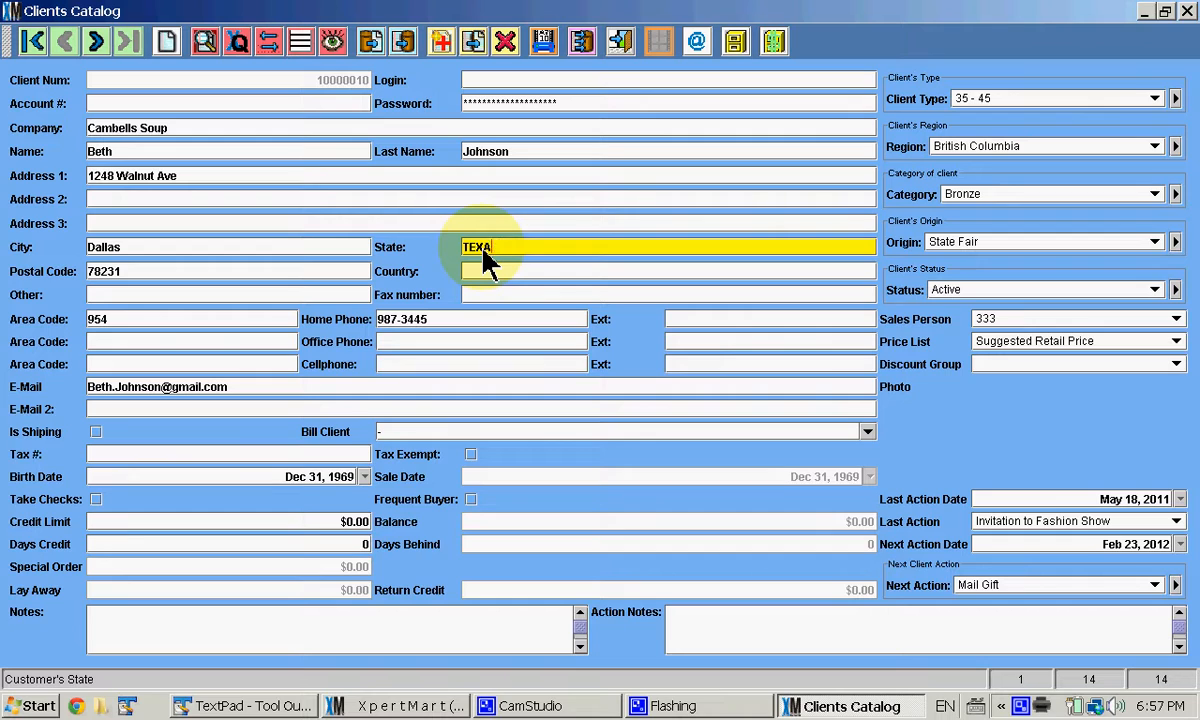
pyautogui.write('X')
pyautogui.press('Tab')
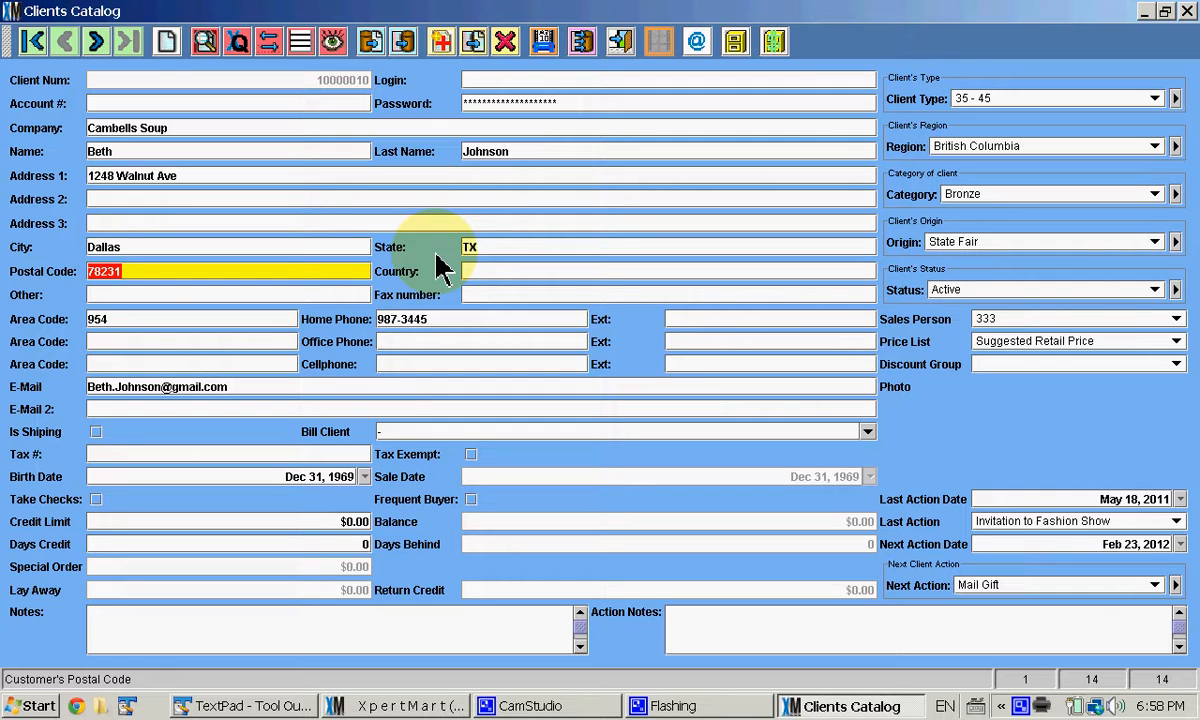
# Step: Examine the client's other-information, fax, area code, phone, extension and two e-mail fields
pyautogui.click(155, 296)
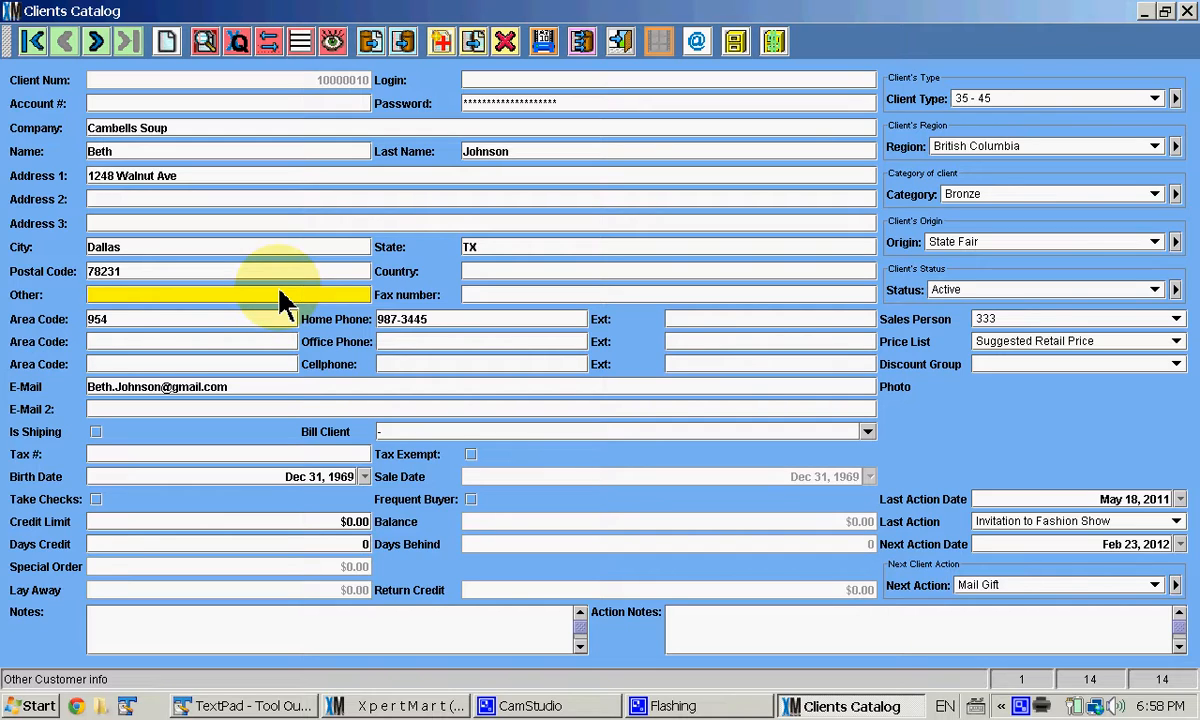
pyautogui.click(526, 295)
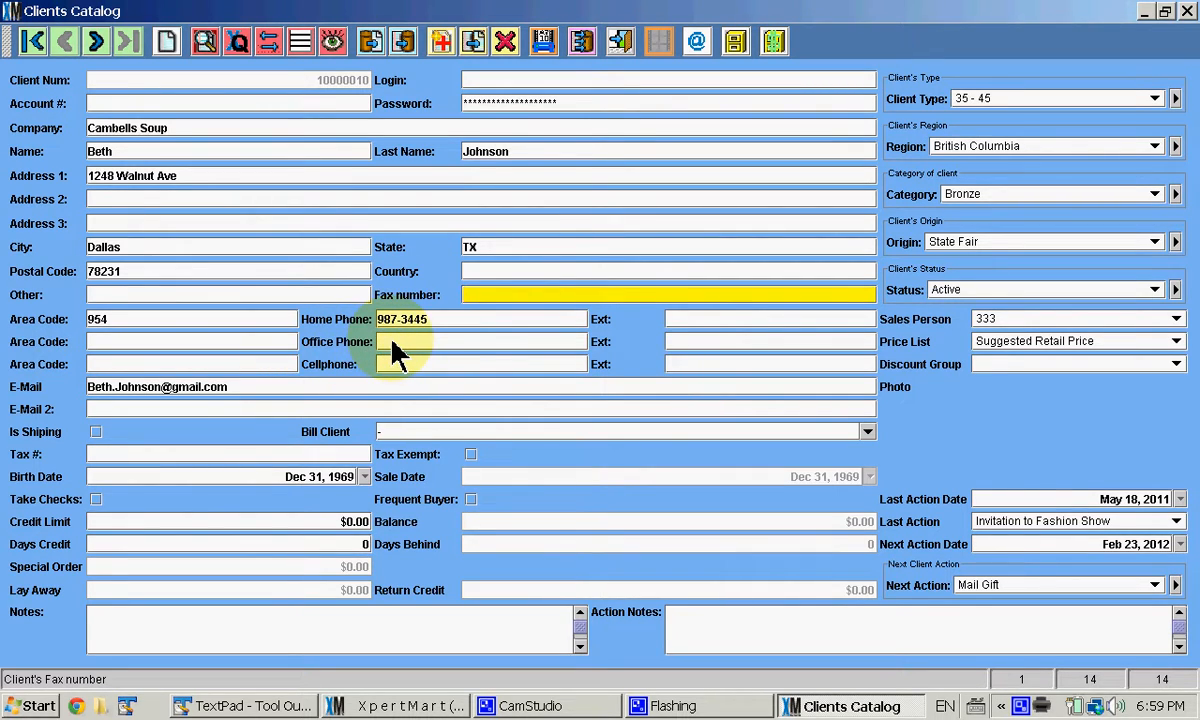
pyautogui.click(392, 365)
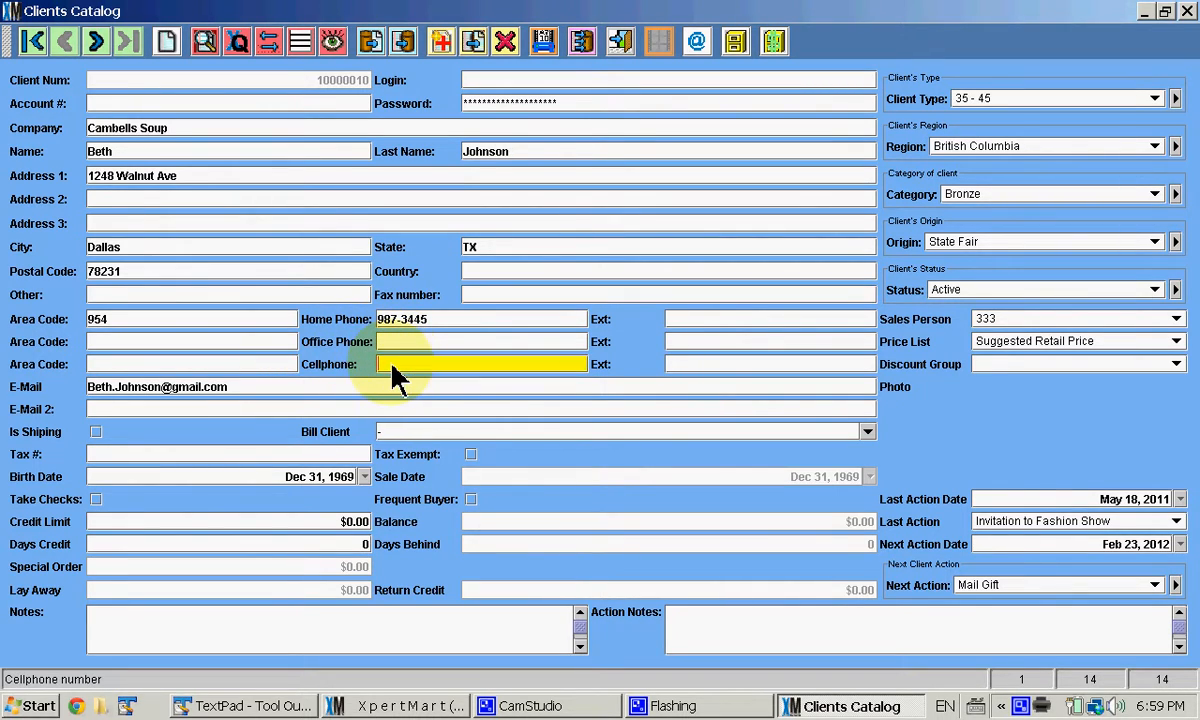
pyautogui.click(234, 324)
pyautogui.click(235, 339)
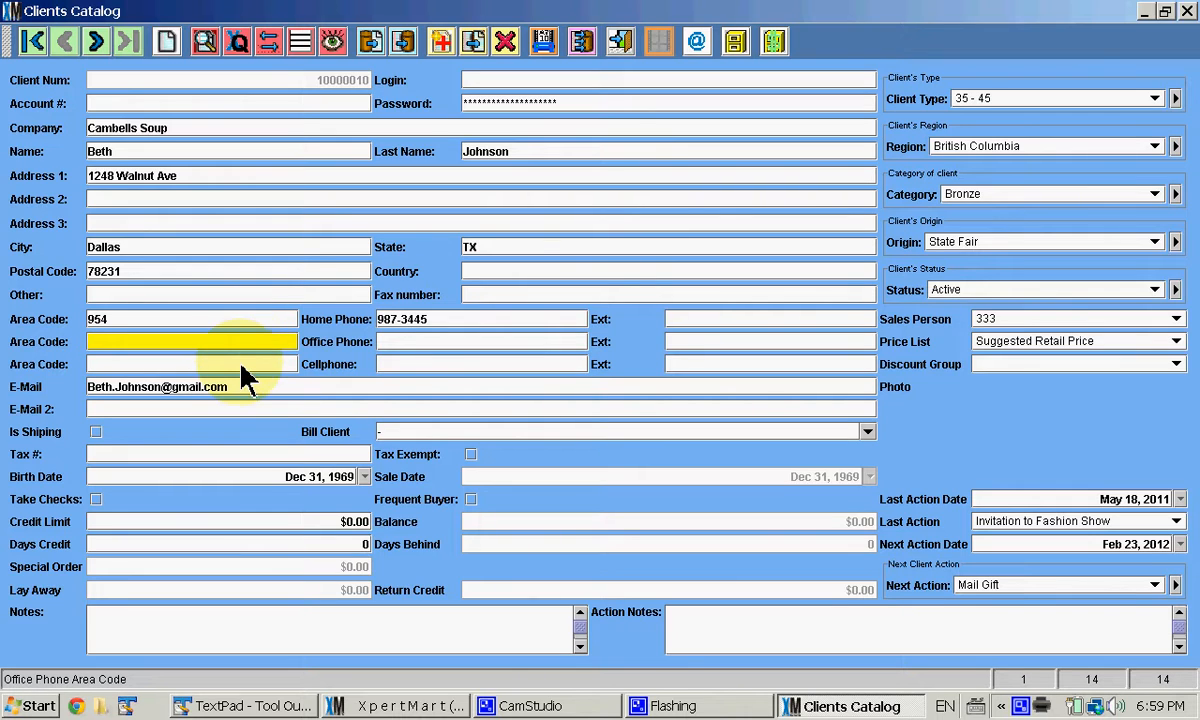
pyautogui.click(244, 364)
pyautogui.click(737, 322)
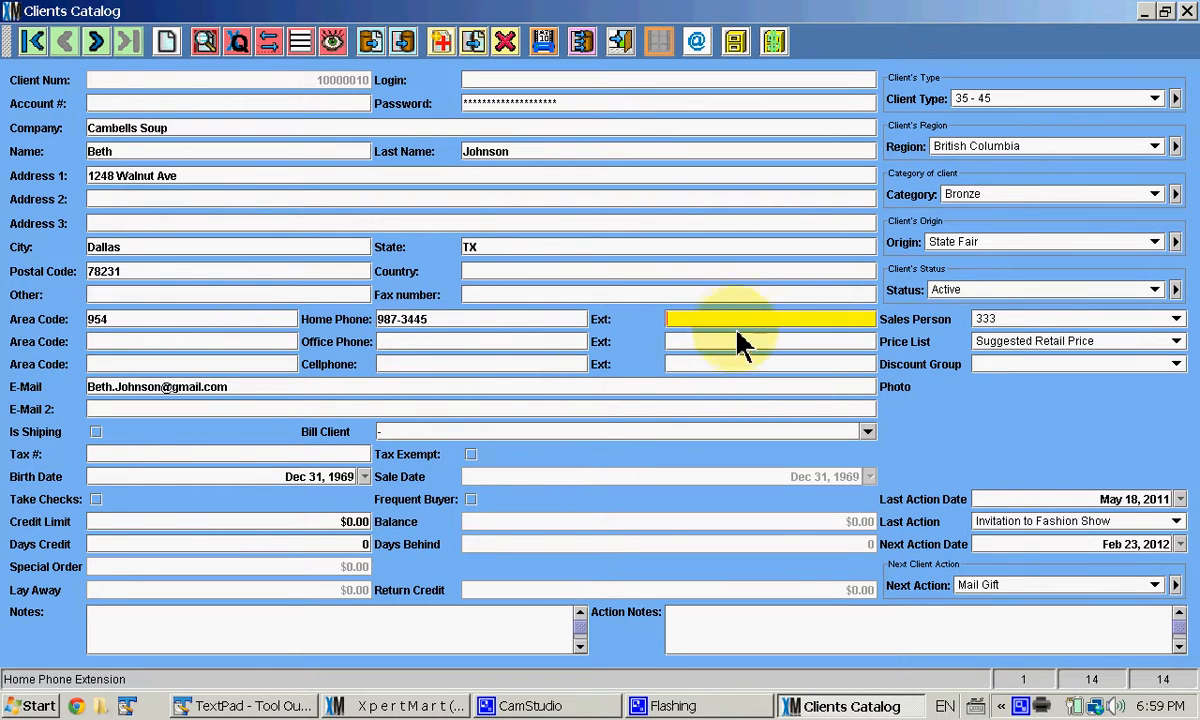
pyautogui.click(738, 342)
pyautogui.click(733, 364)
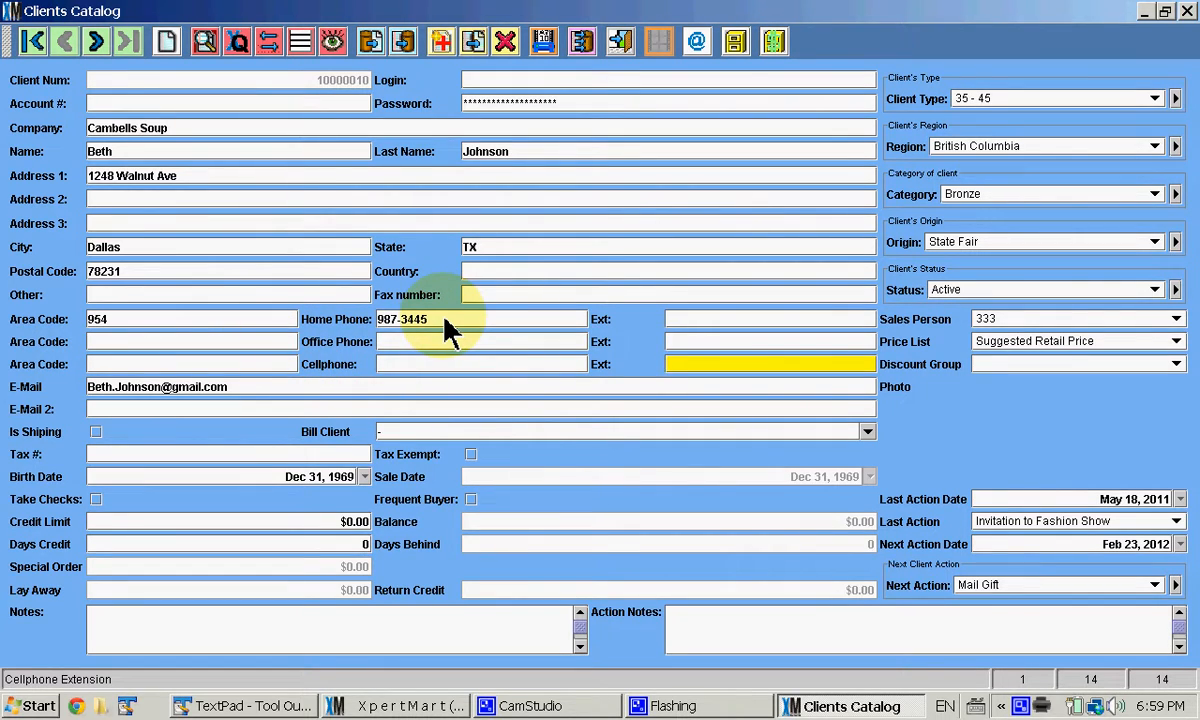
pyautogui.click(512, 299)
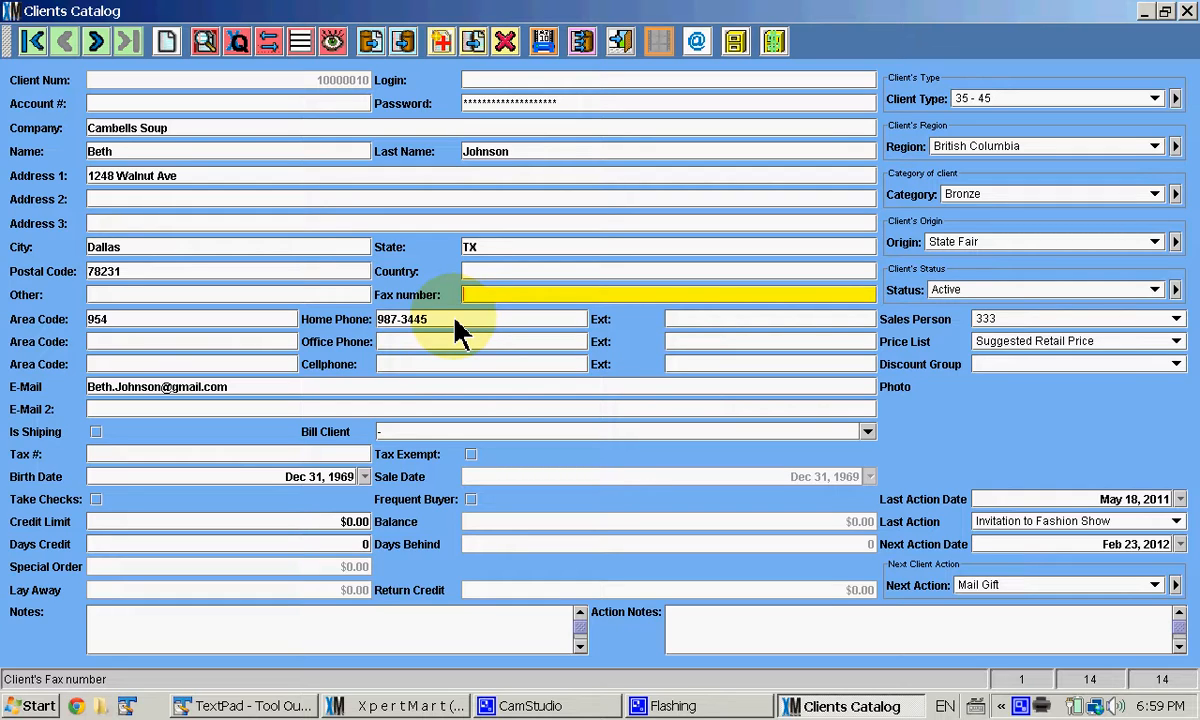
pyautogui.click(436, 388)
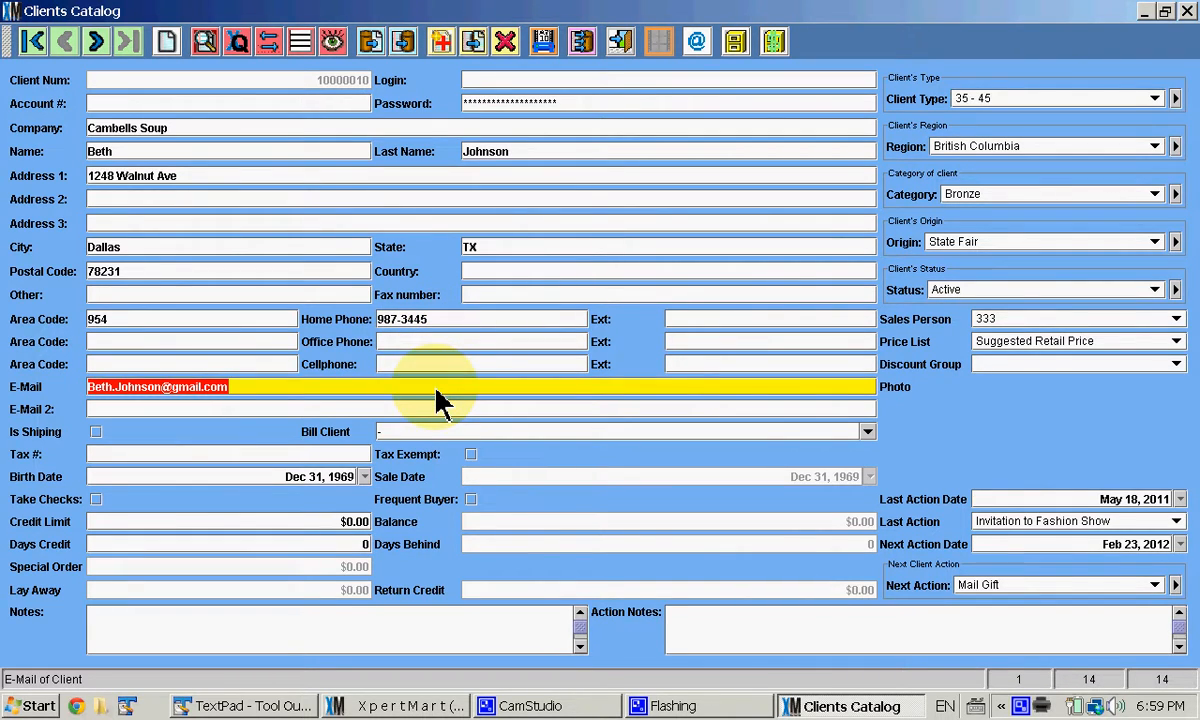
pyautogui.click(434, 411)
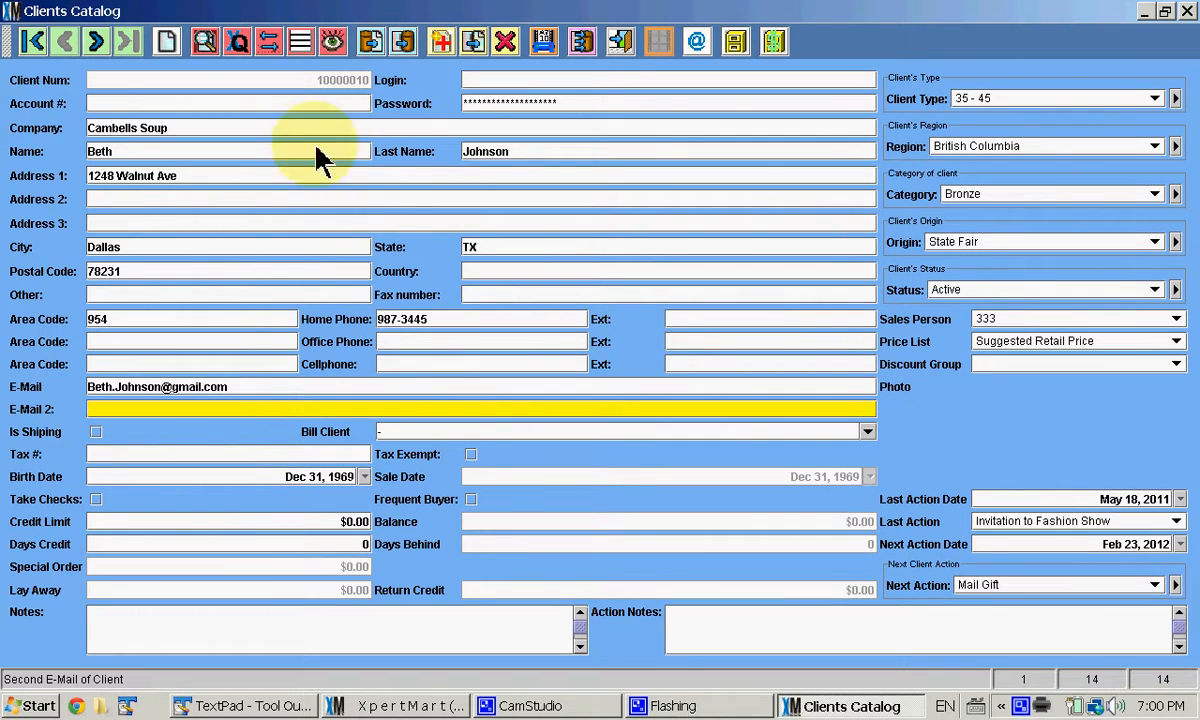
# Step: Mark the client as a shipping customer and assign another existing client as the Bill Client
pyautogui.click(96, 433)
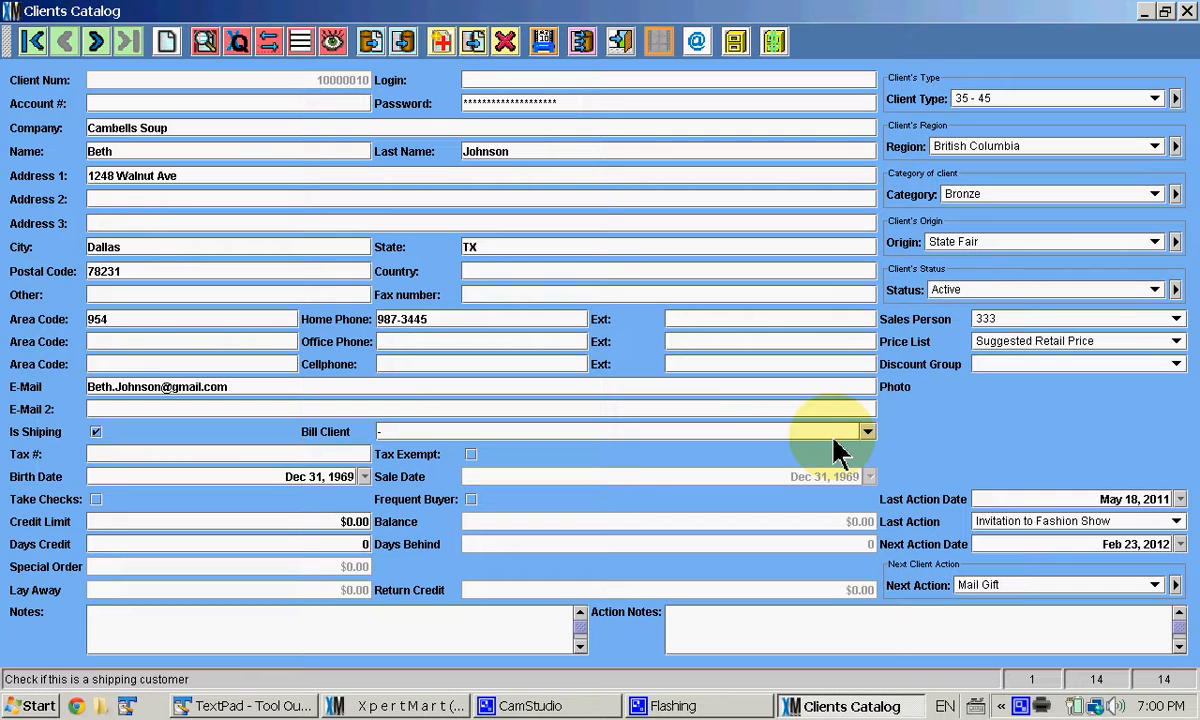
pyautogui.press('Tab')
pyautogui.write('d')
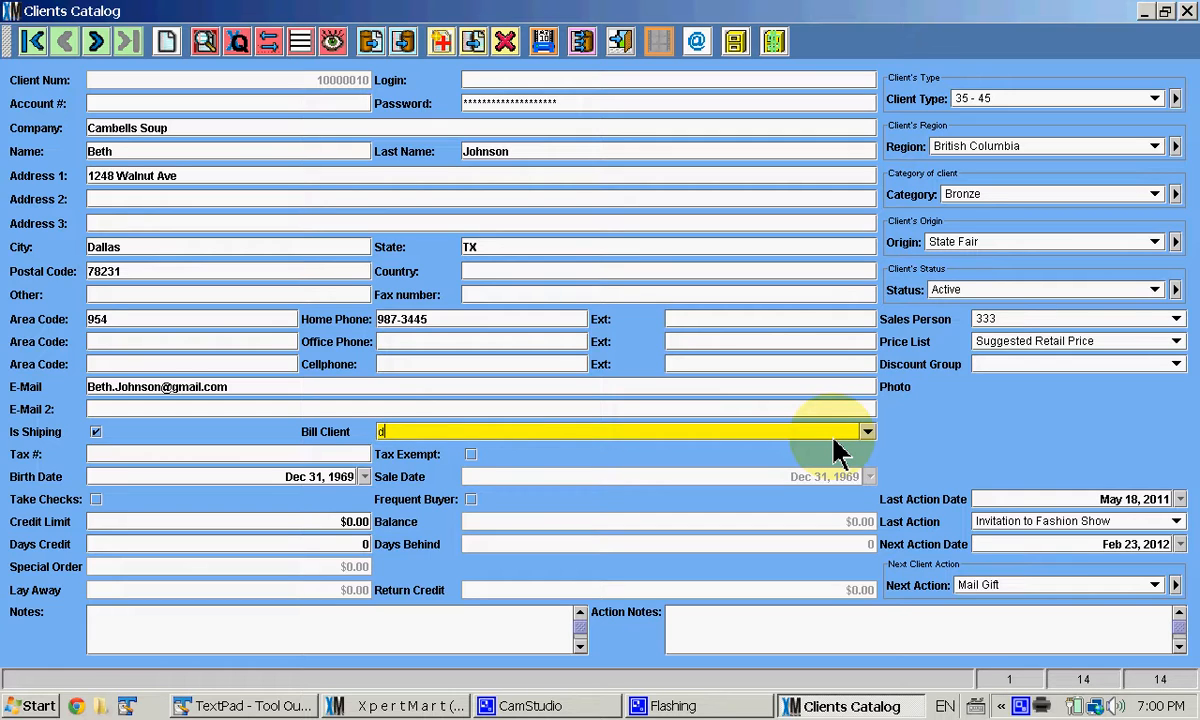
pyautogui.press('BackSpace')
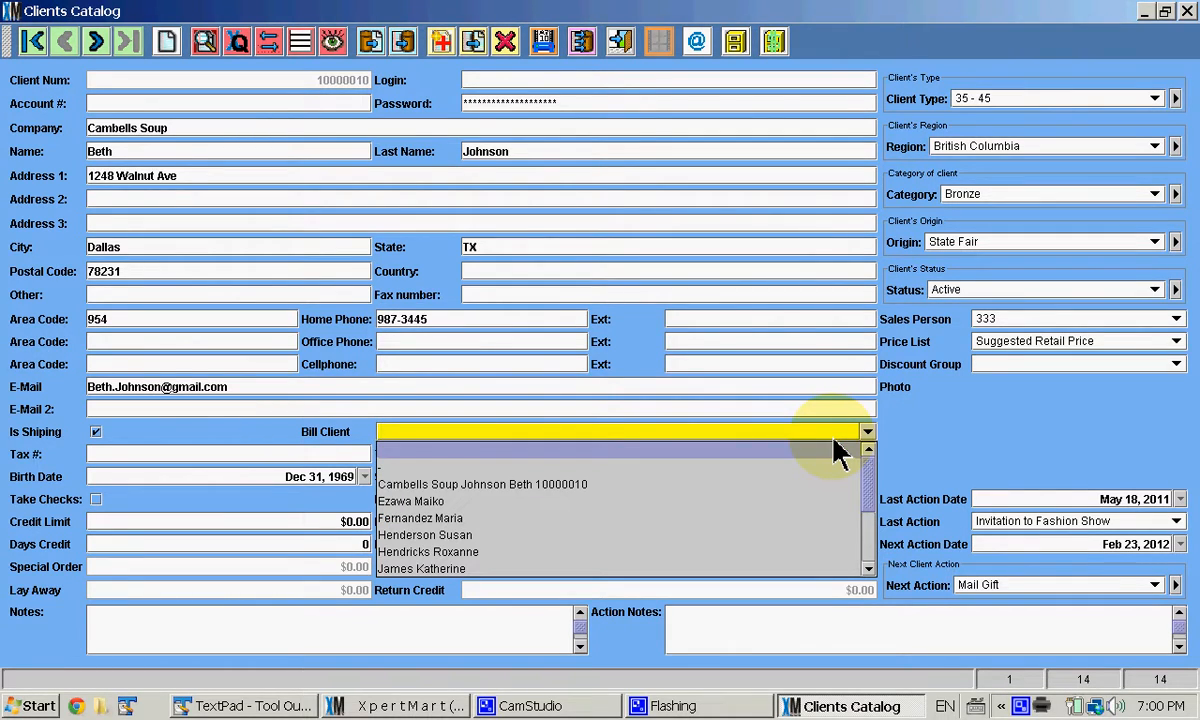
pyautogui.click(691, 523)
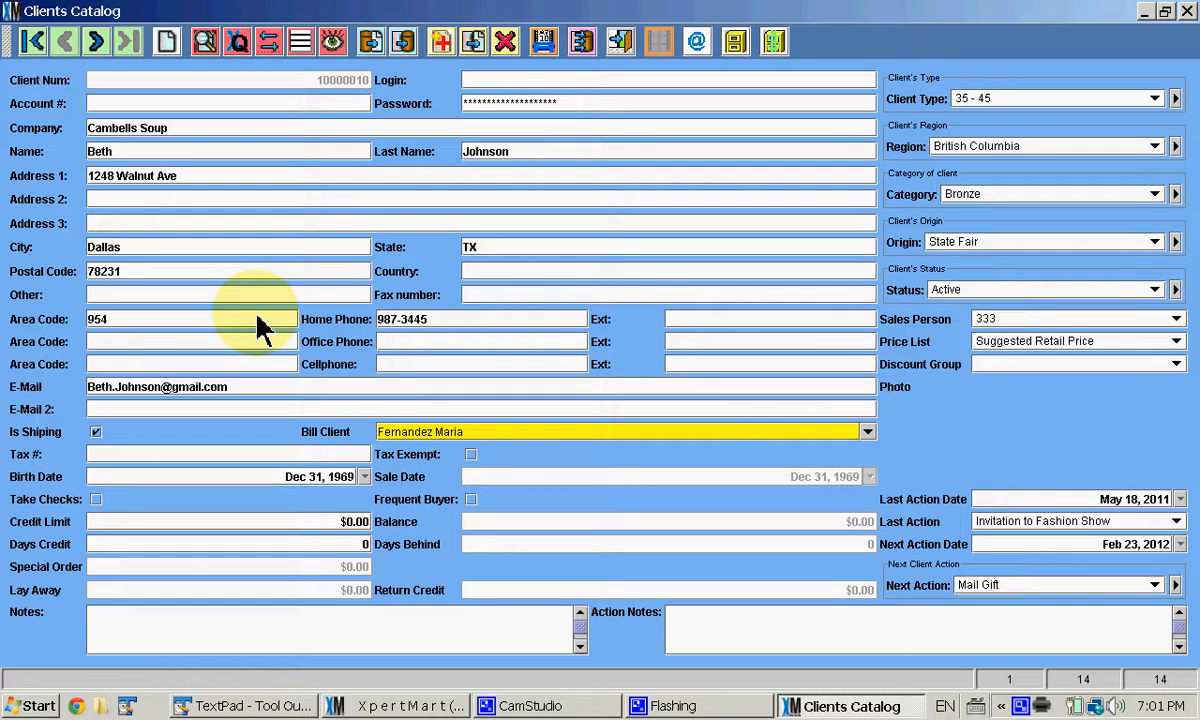
# Step: Examine the client's tax number and company fields and mark the client as tax exempt
pyautogui.click(151, 461)
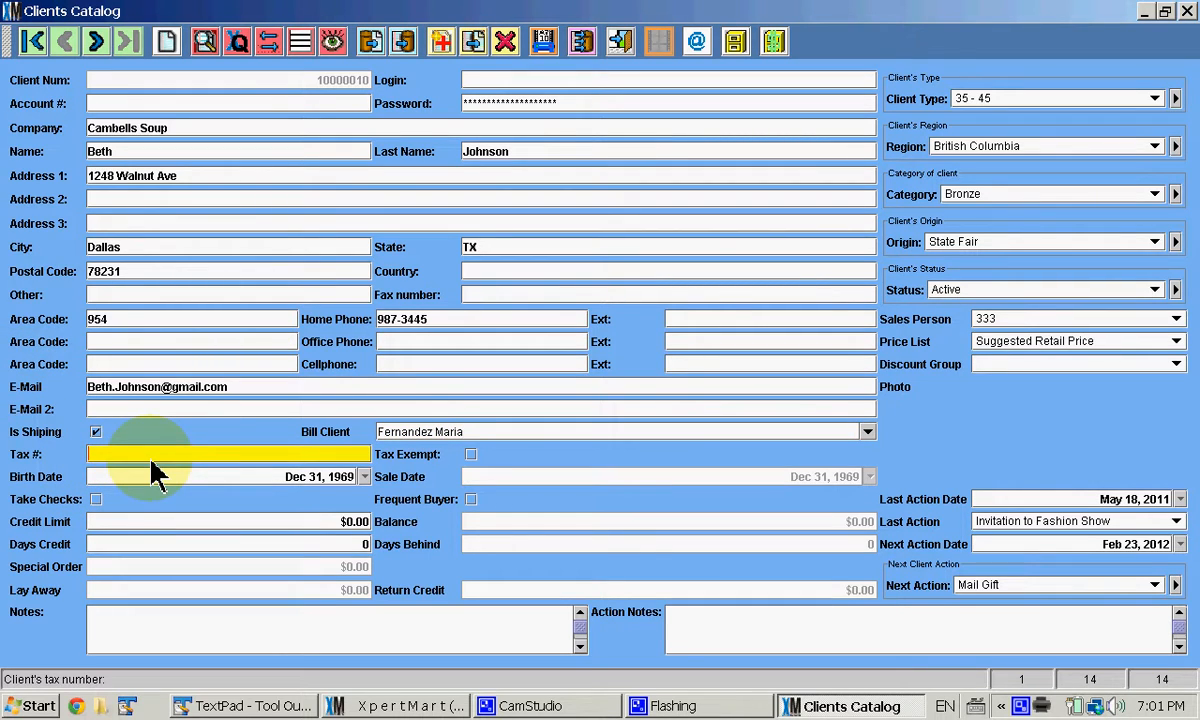
pyautogui.click(193, 133)
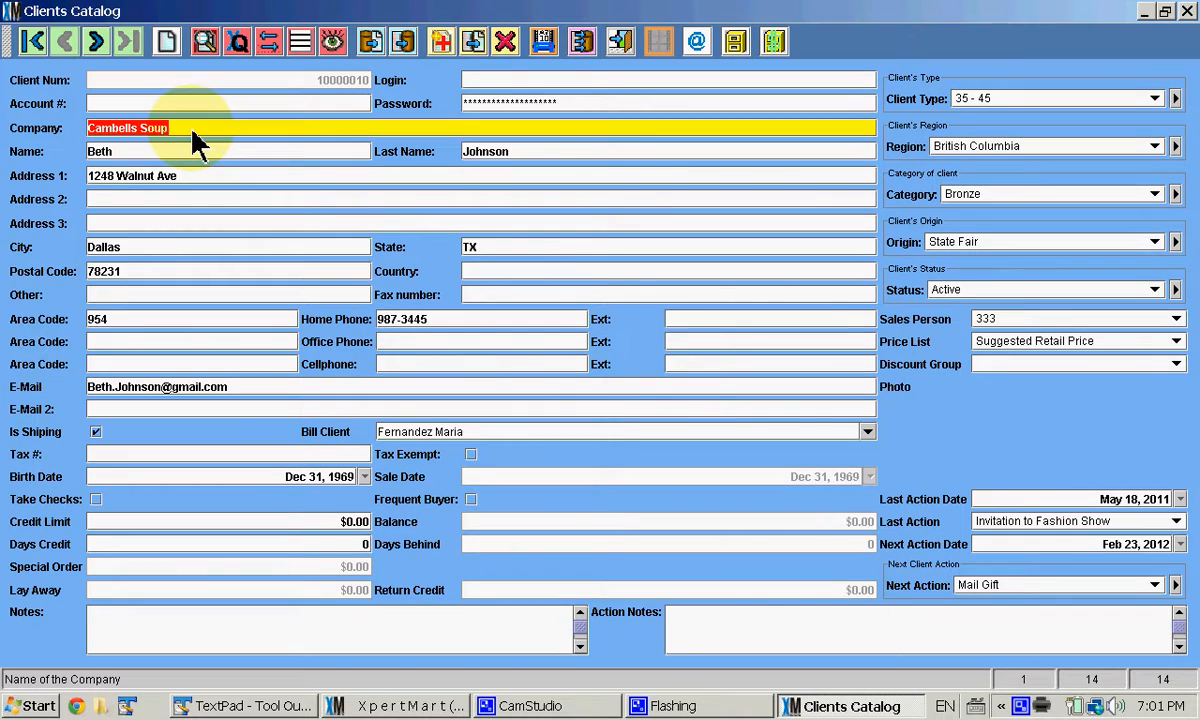
pyautogui.click(155, 461)
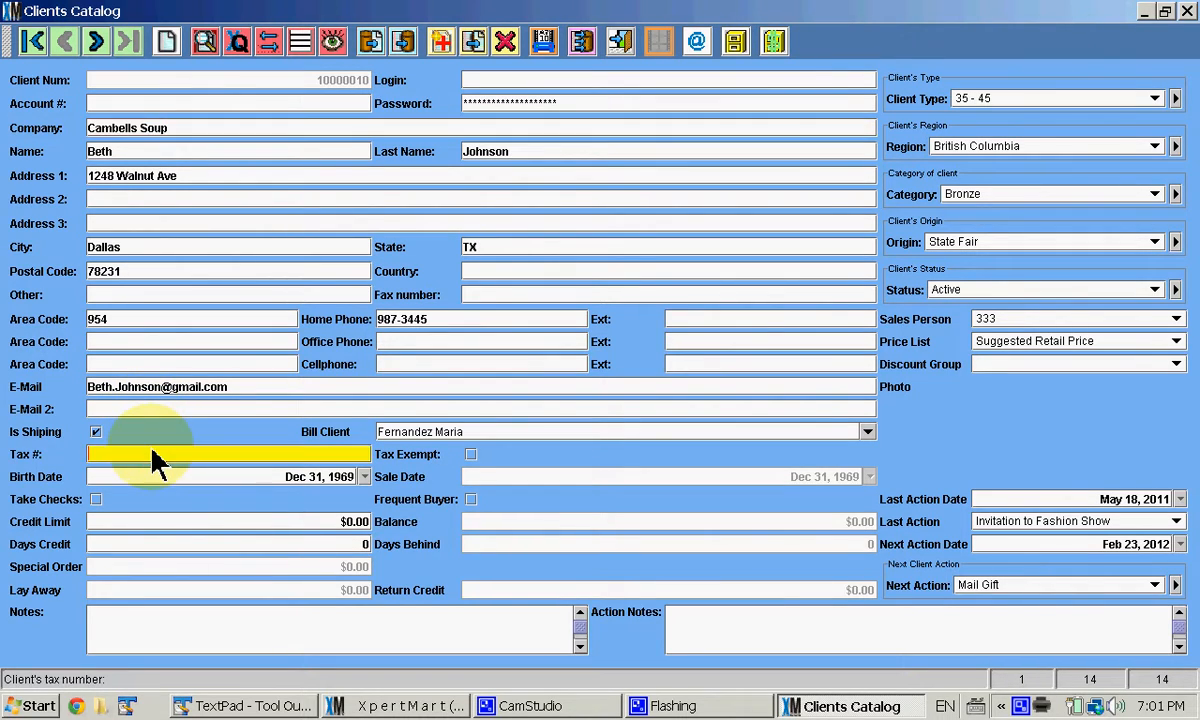
pyautogui.click(472, 456)
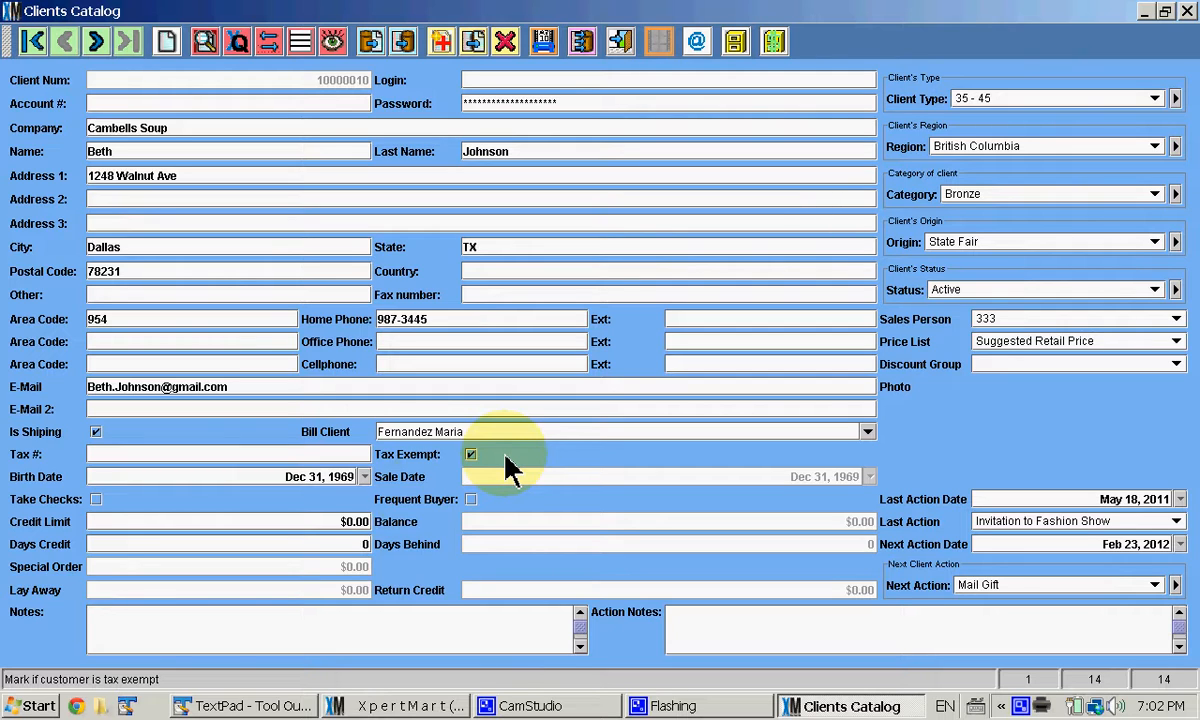
# Step: Set the client's birth date by choosing its year and day in the calendar
pyautogui.click(365, 477)
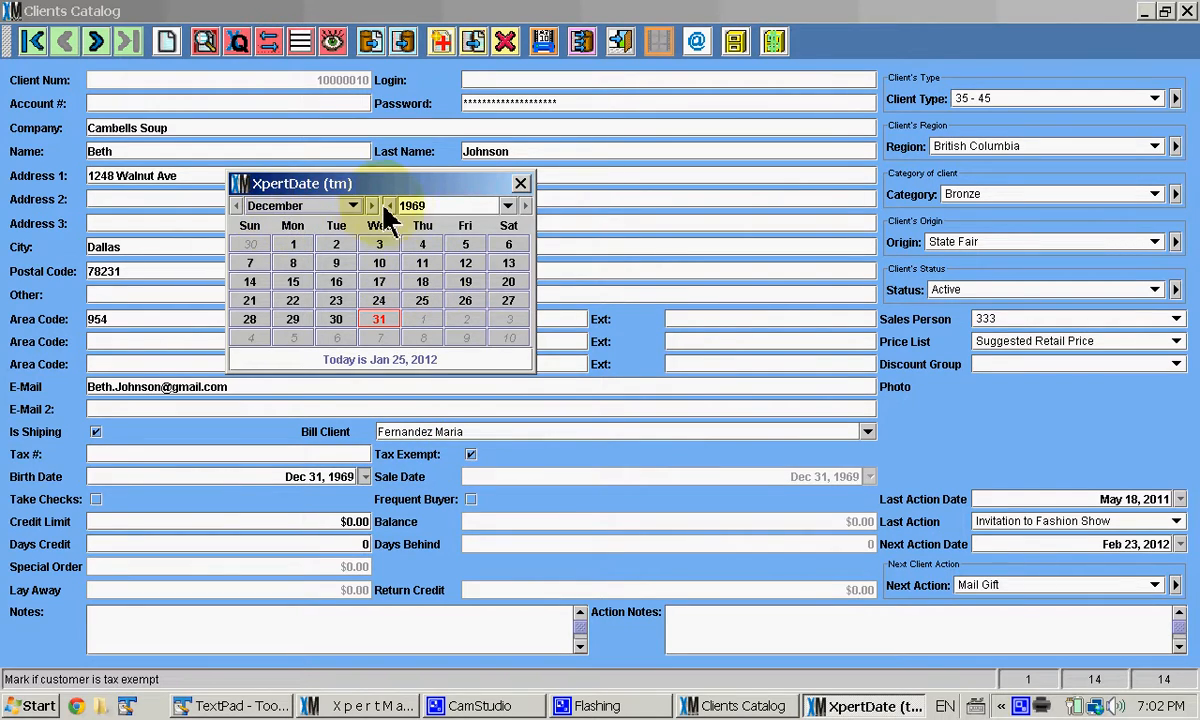
pyautogui.click(508, 206)
pyautogui.click(466, 327)
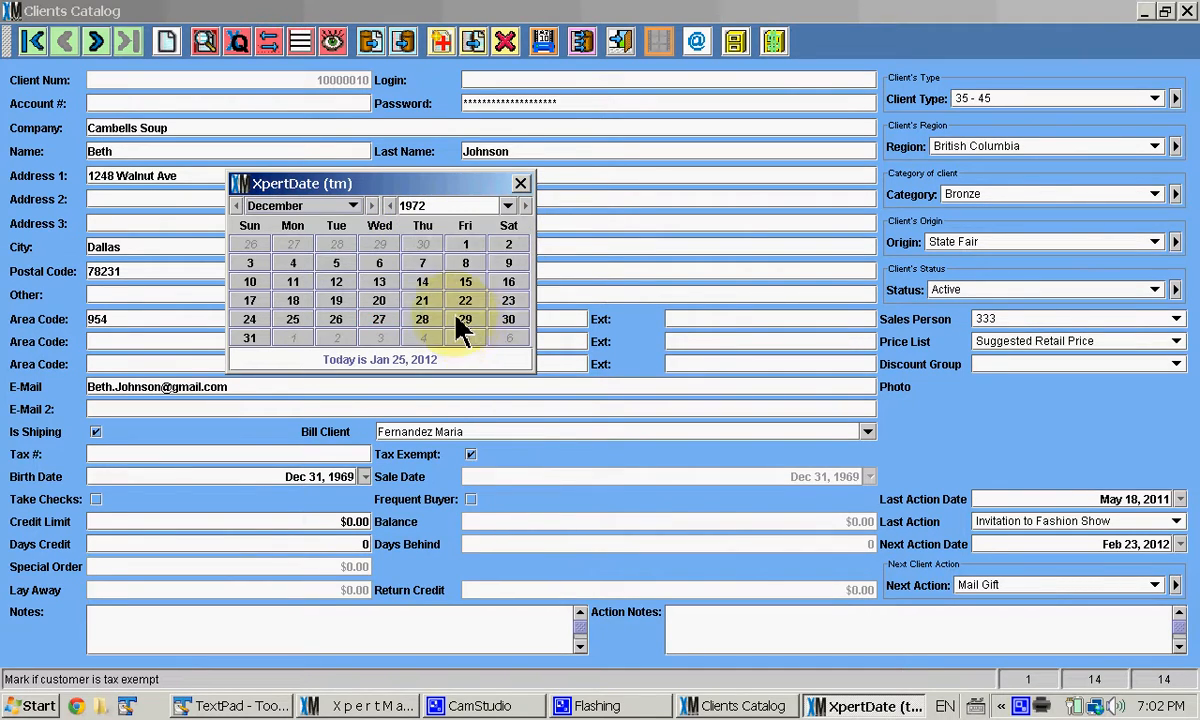
pyautogui.click(465, 302)
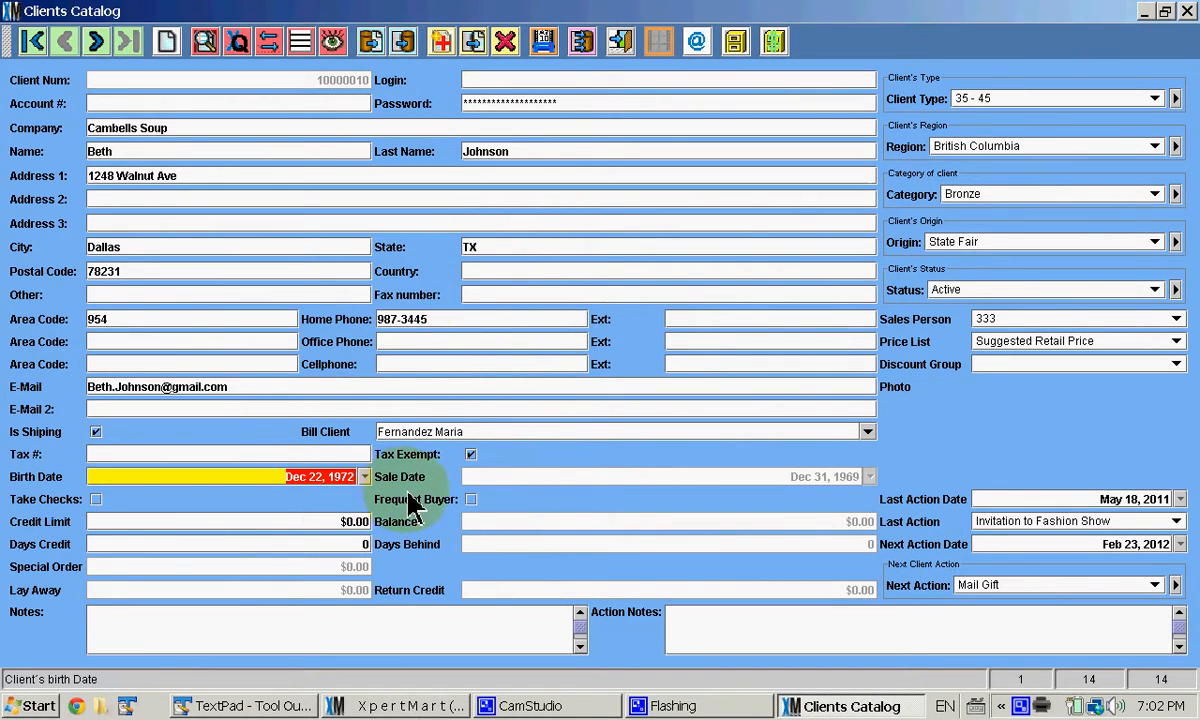
# Step: Switch the client's permission to pay with checks on and off again
pyautogui.click(328, 498)
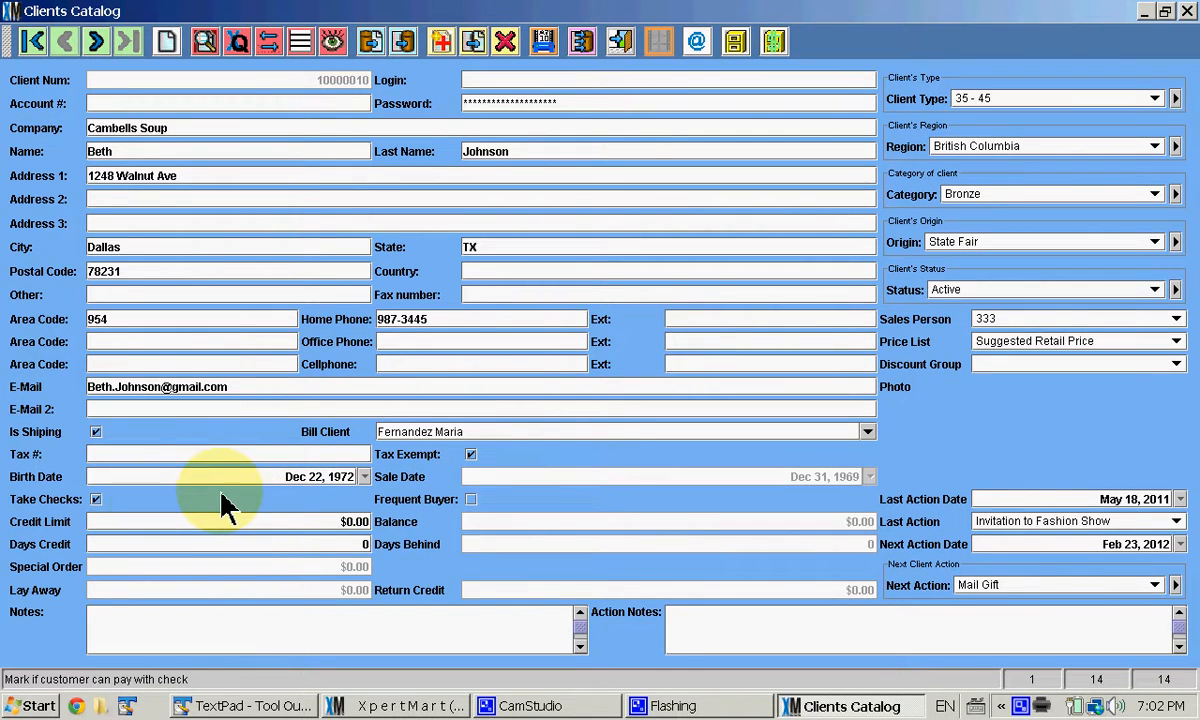
pyautogui.click(96, 499)
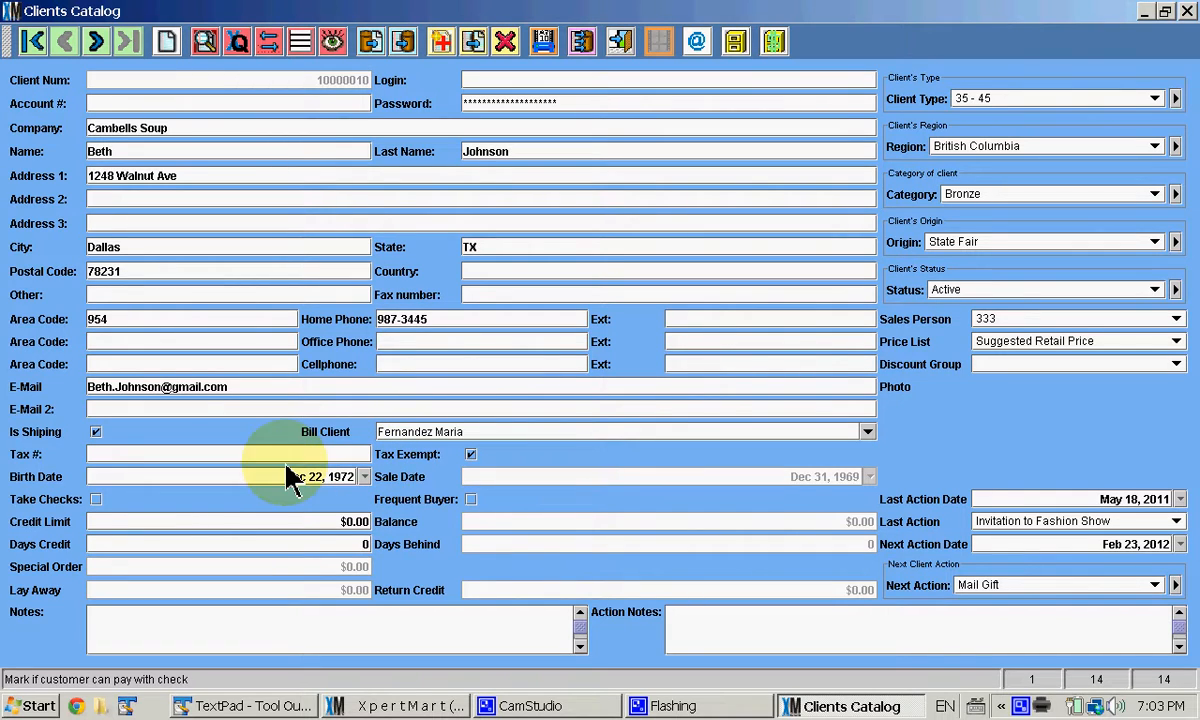
pyautogui.click(95, 499)
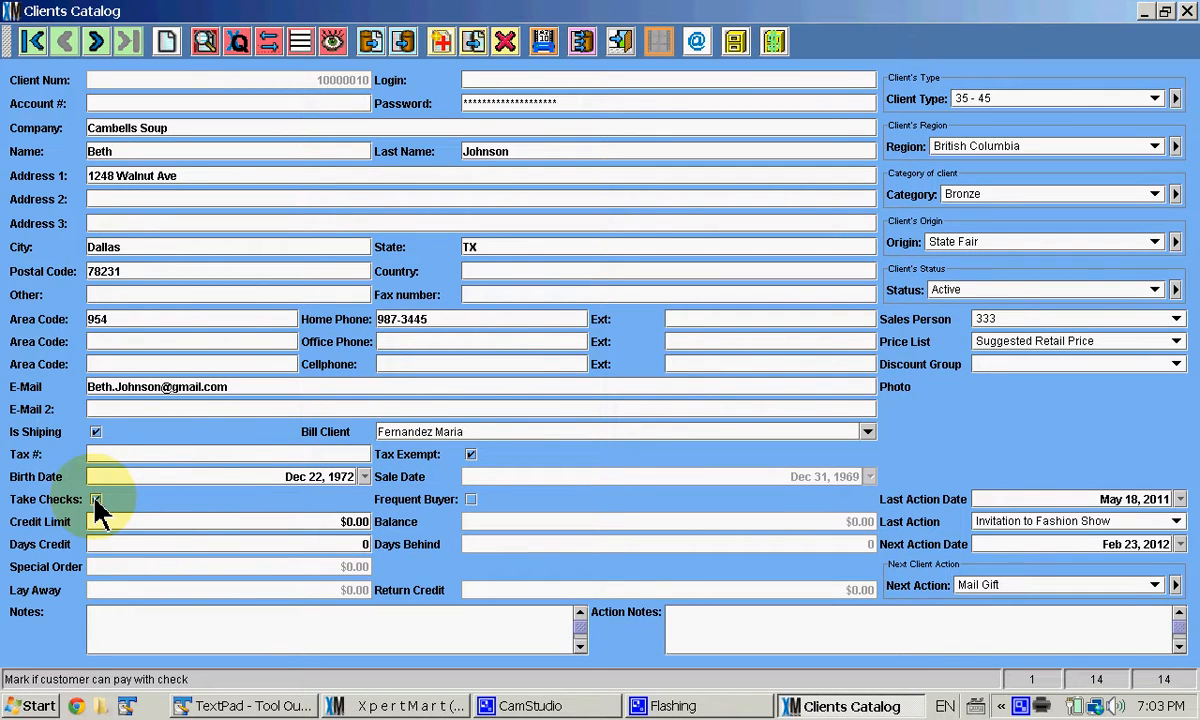
pyautogui.click(95, 499)
# Step: Mark the client as a frequent buyer and examine the credit limit and days of credit fields
pyautogui.click(472, 500)
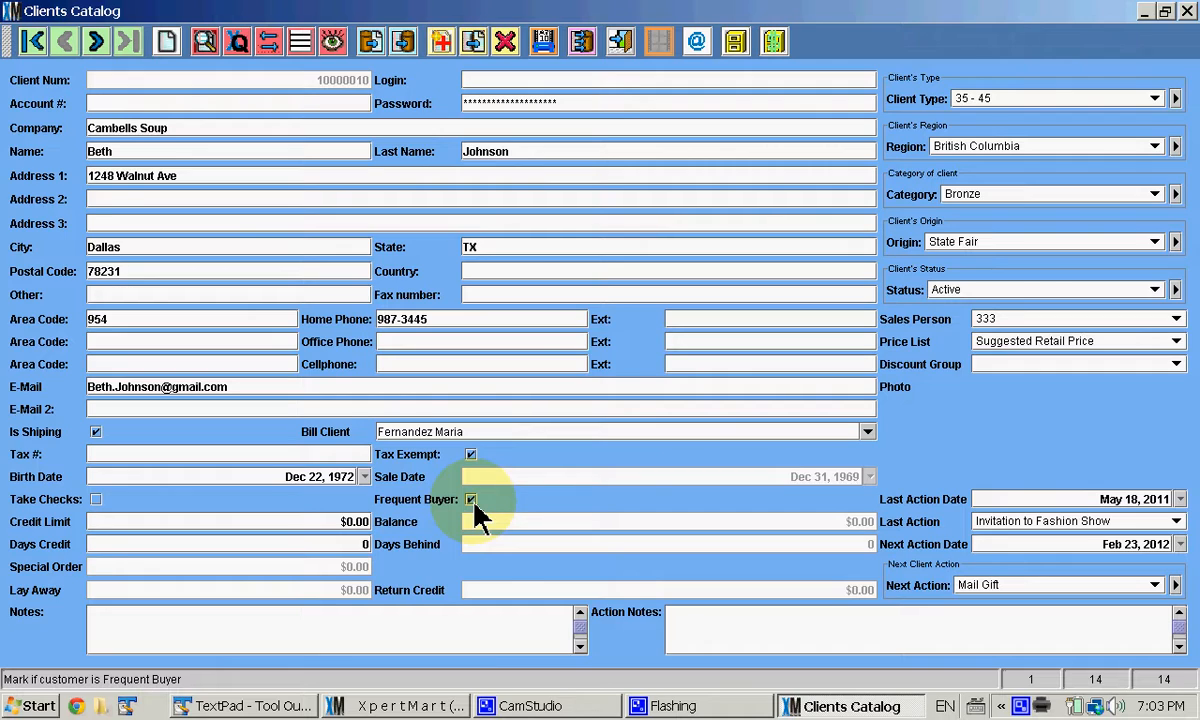
pyautogui.click(472, 500)
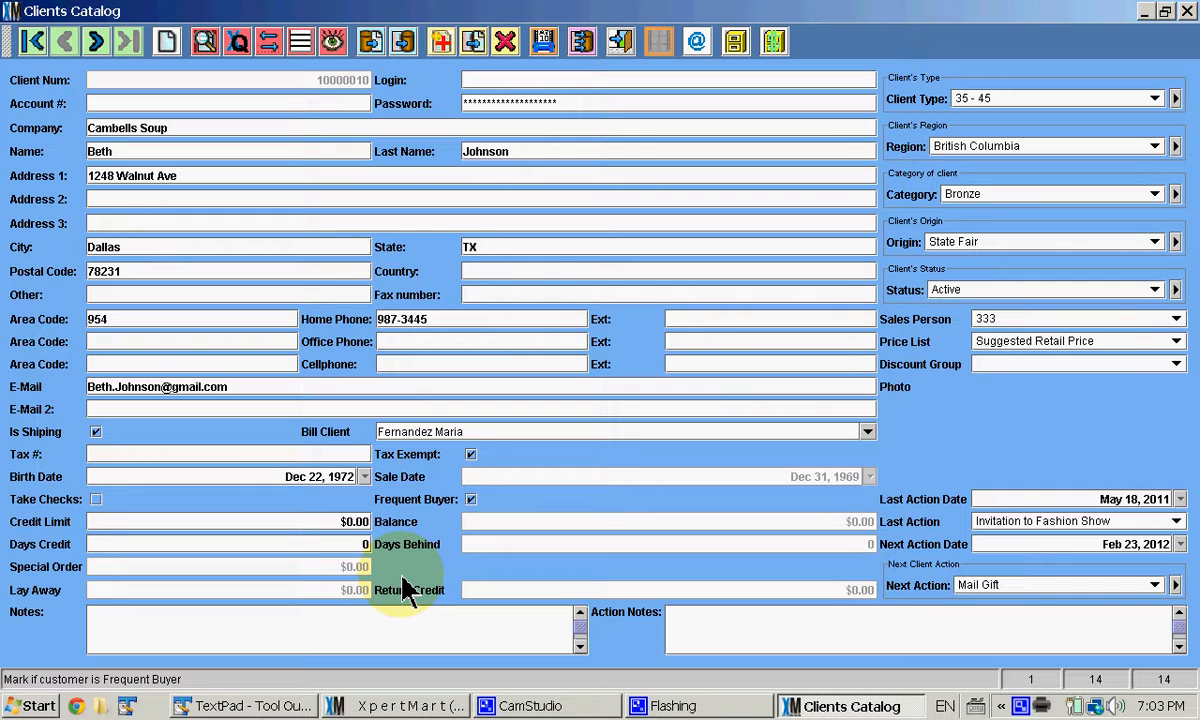
pyautogui.click(313, 526)
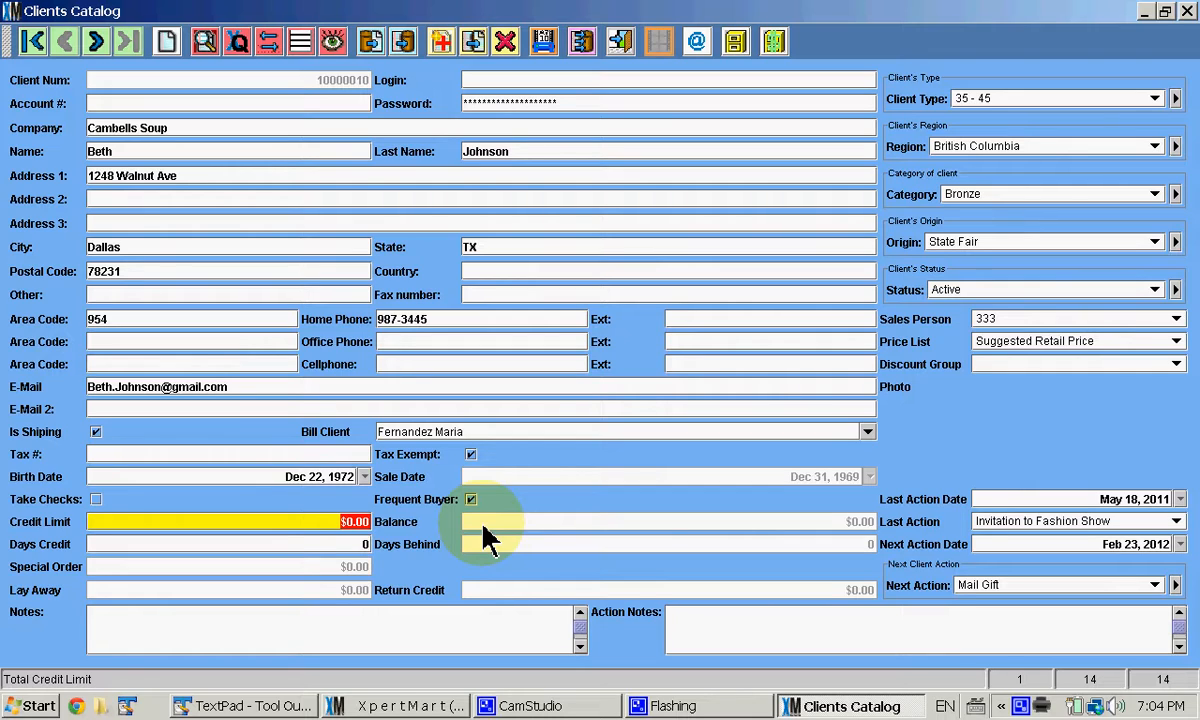
pyautogui.click(345, 549)
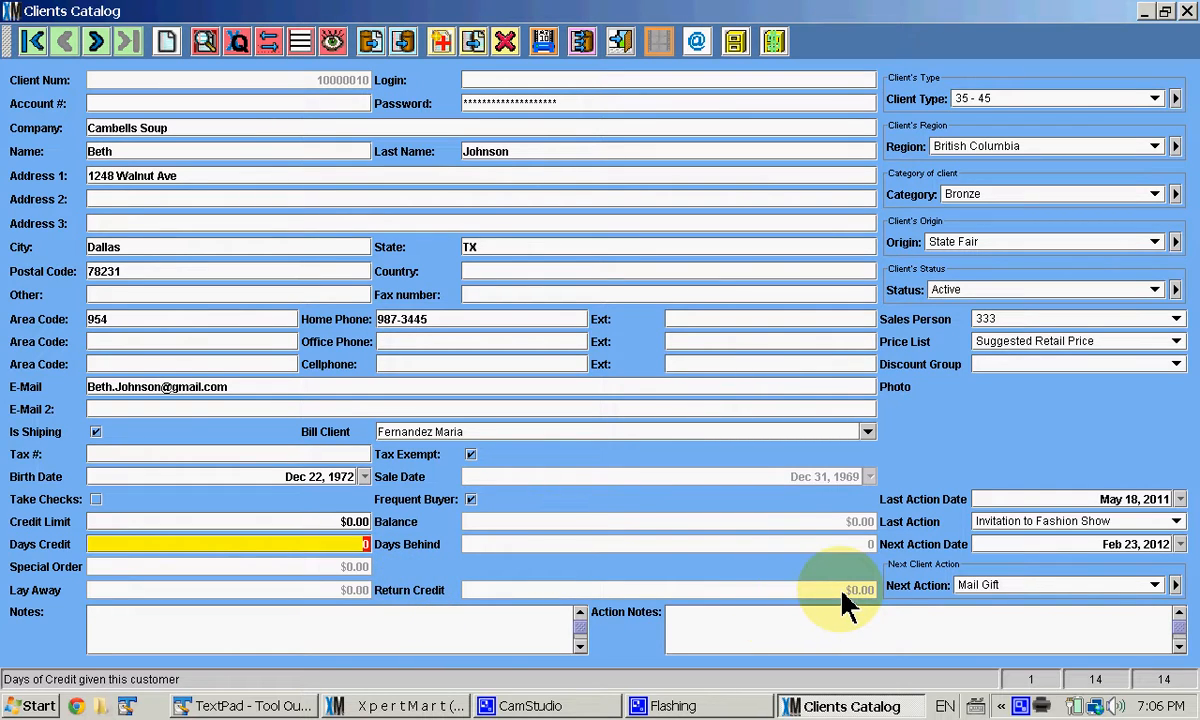
# Step: Add the client note "This customer likes our new lines." and move on to the action notes
pyautogui.click(472, 632)
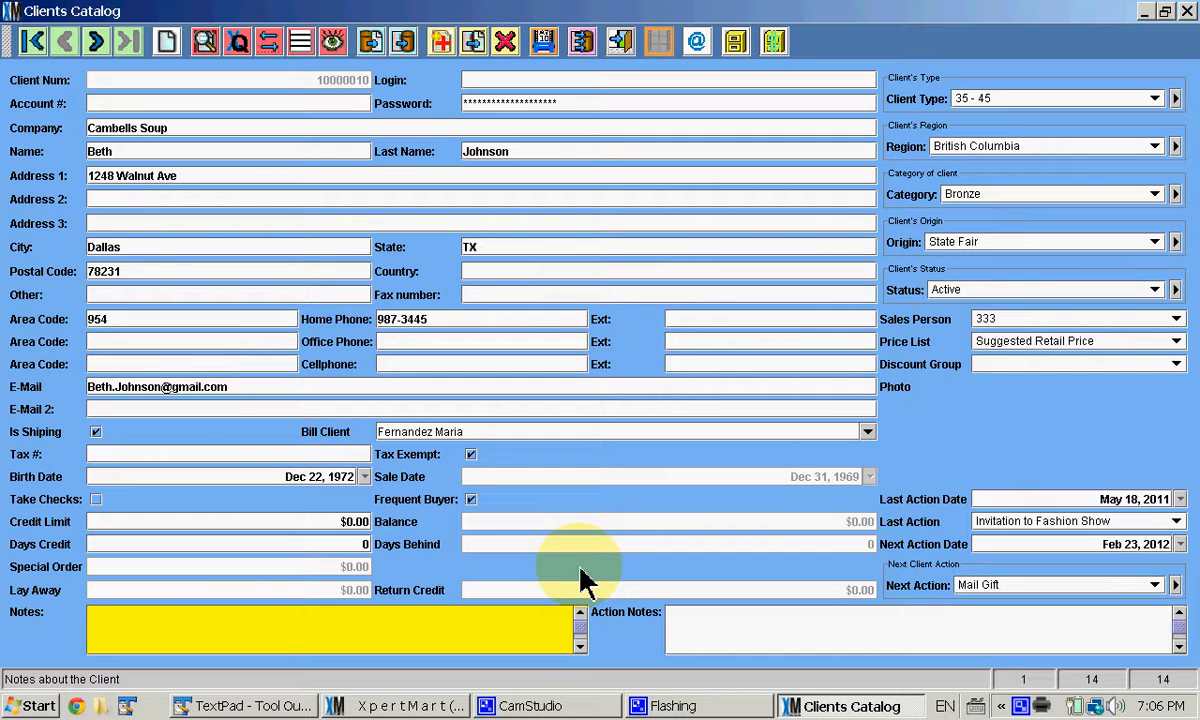
pyautogui.write('This customer likes our new lines.')
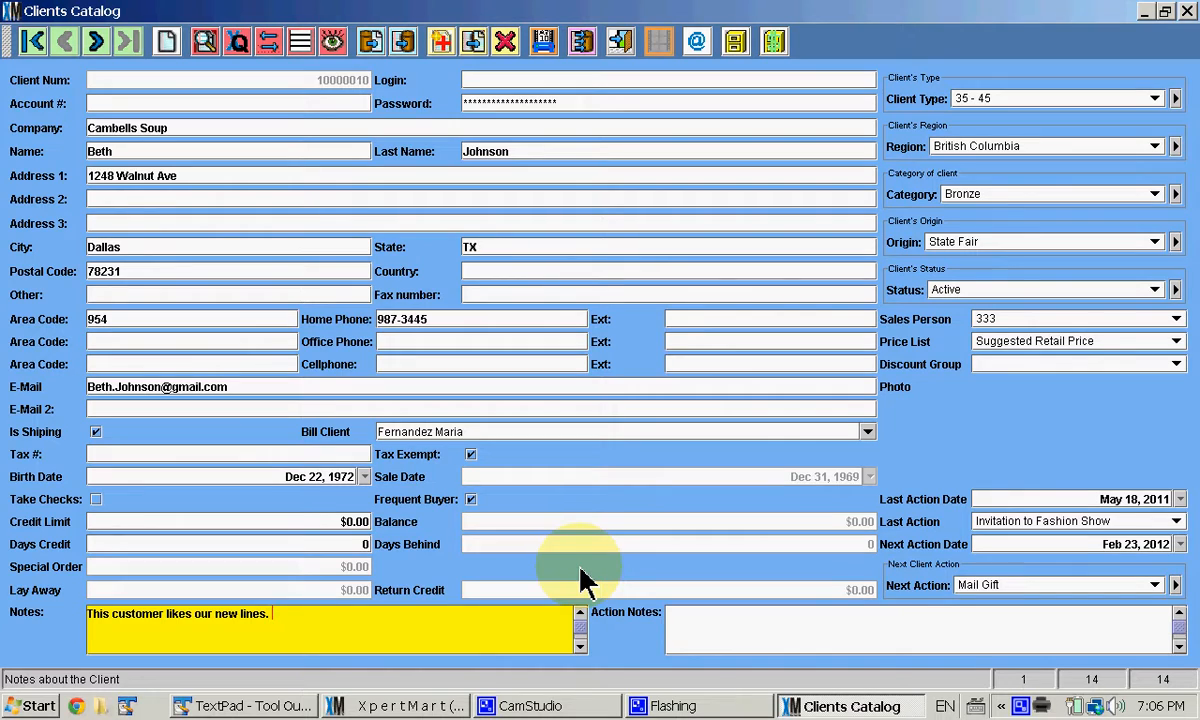
pyautogui.press('Tab')
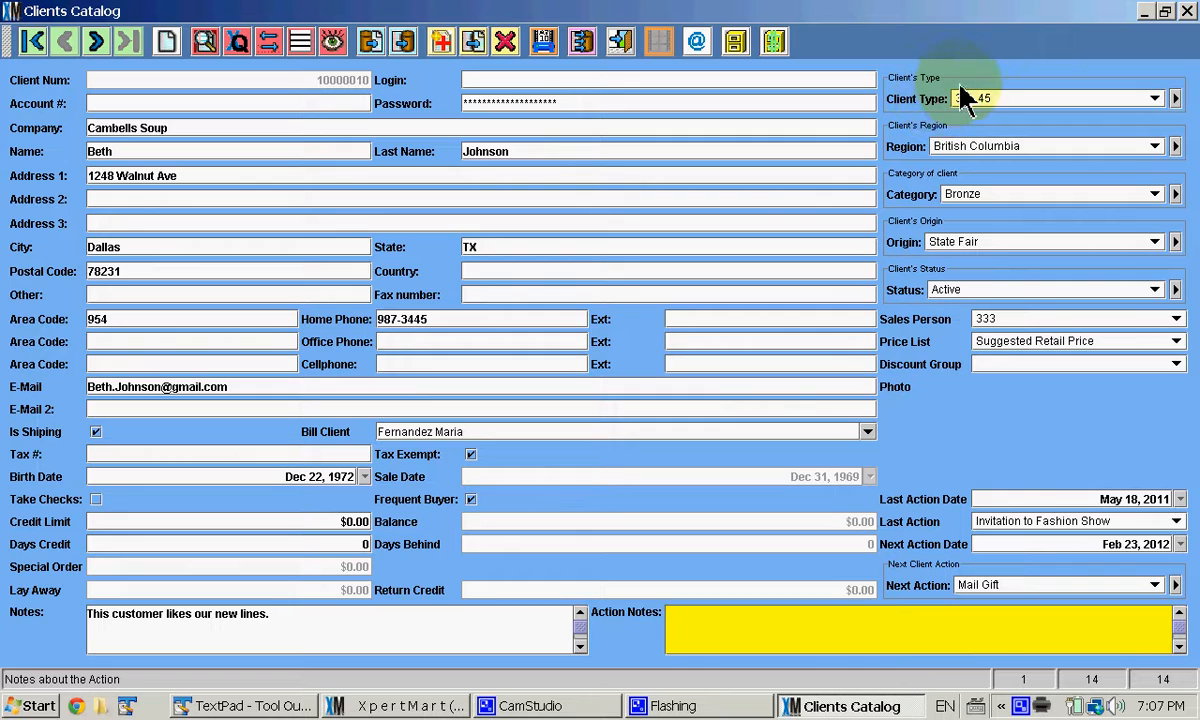
# Step: Set the client type to 18 - 22
pyautogui.click(1157, 100)
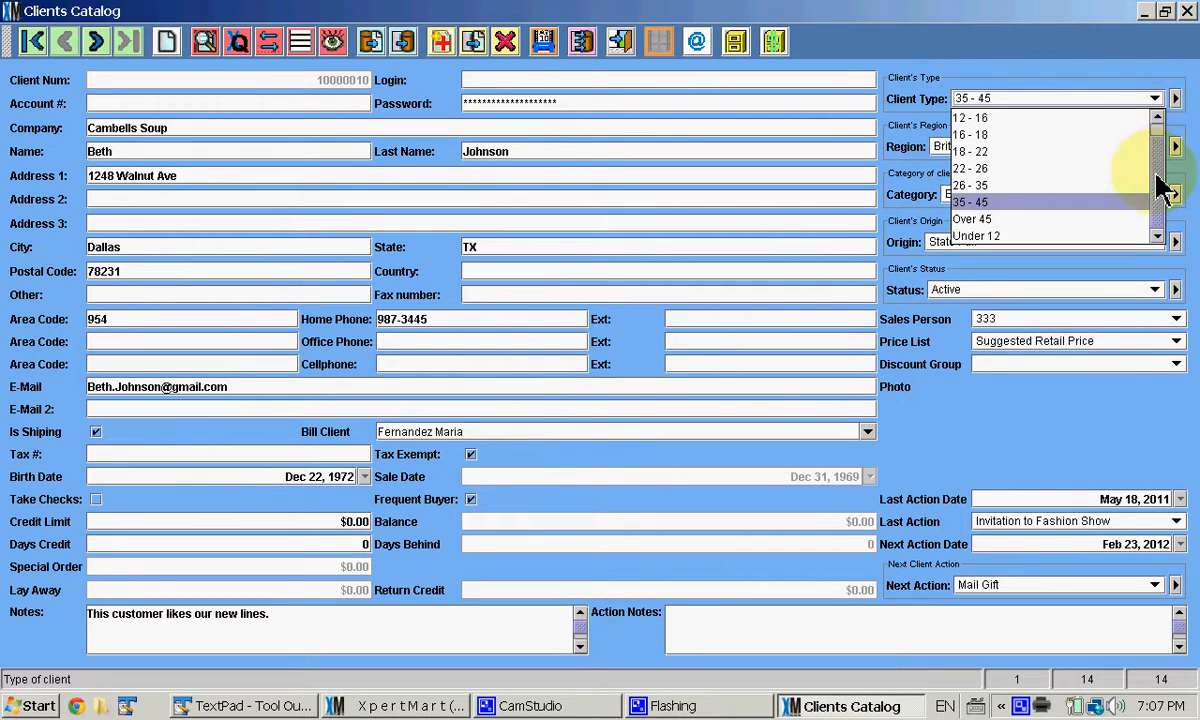
pyautogui.click(1010, 152)
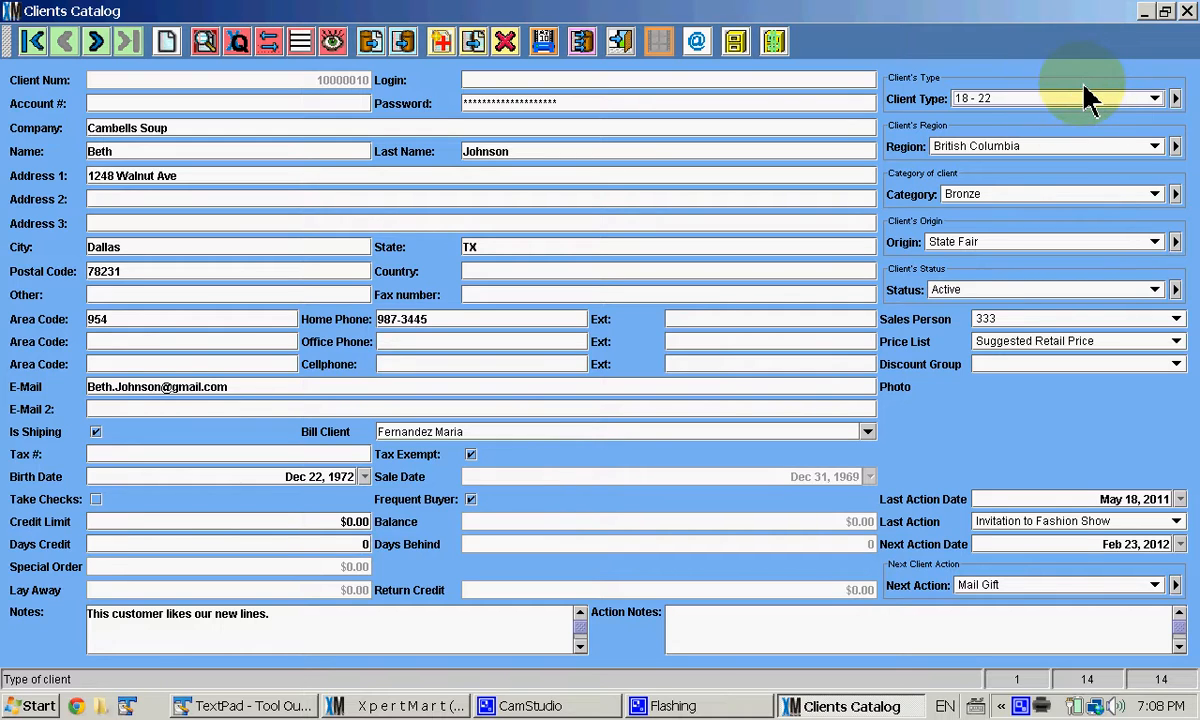
# Step: Open the client type records, load all of them and browse through to the last one, 12 - 16
pyautogui.click(1175, 99)
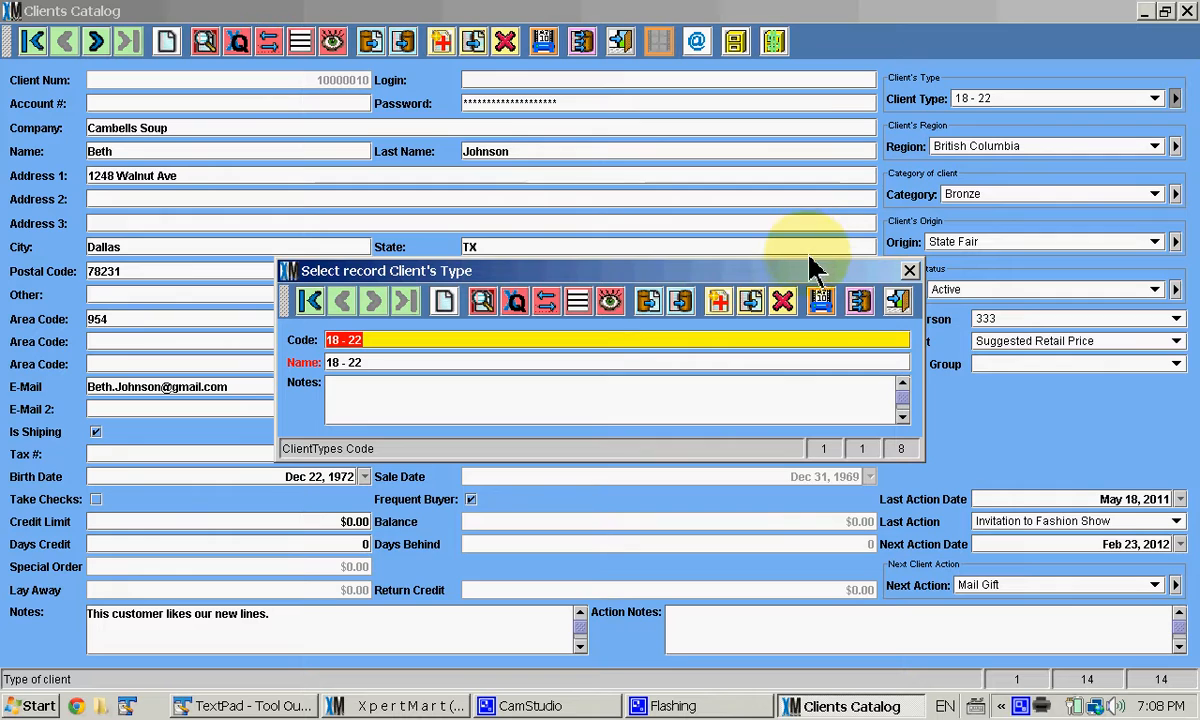
pyautogui.moveTo(808, 266); pyautogui.dragTo(800, 256)
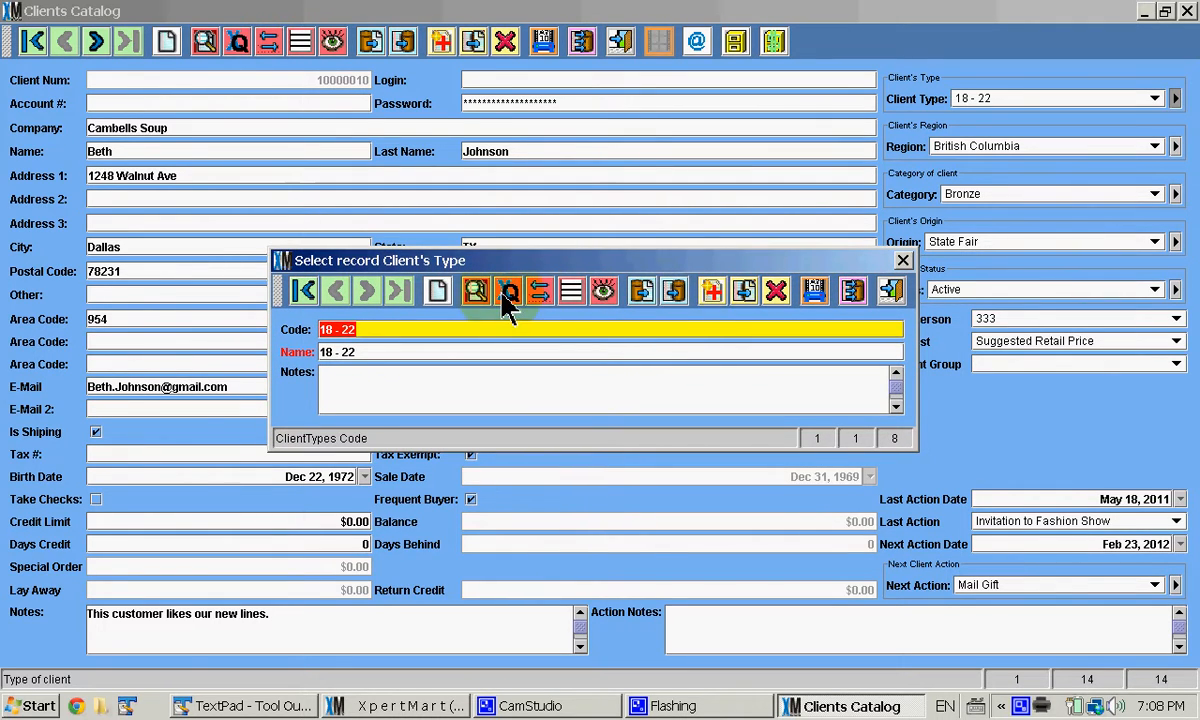
pyautogui.click(604, 292)
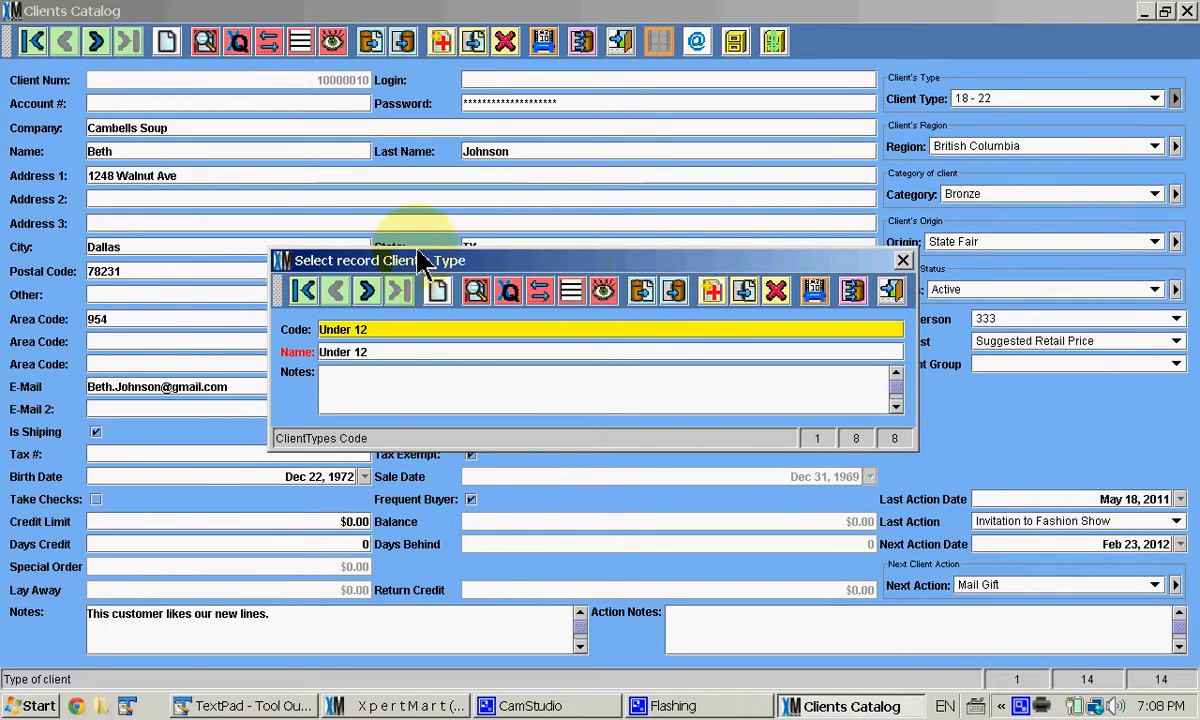
pyautogui.click(367, 291)
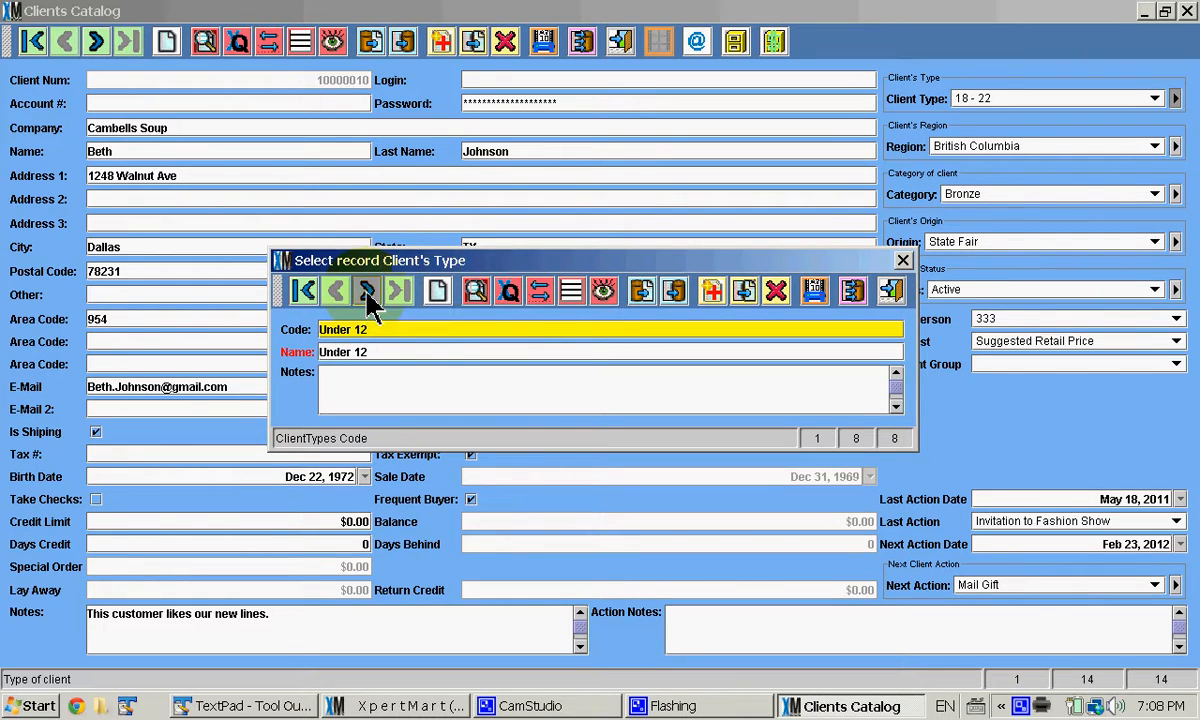
pyautogui.click(367, 291)
pyautogui.click(367, 291)
pyautogui.click(367, 291)
pyautogui.click(367, 291)
pyautogui.click(367, 291)
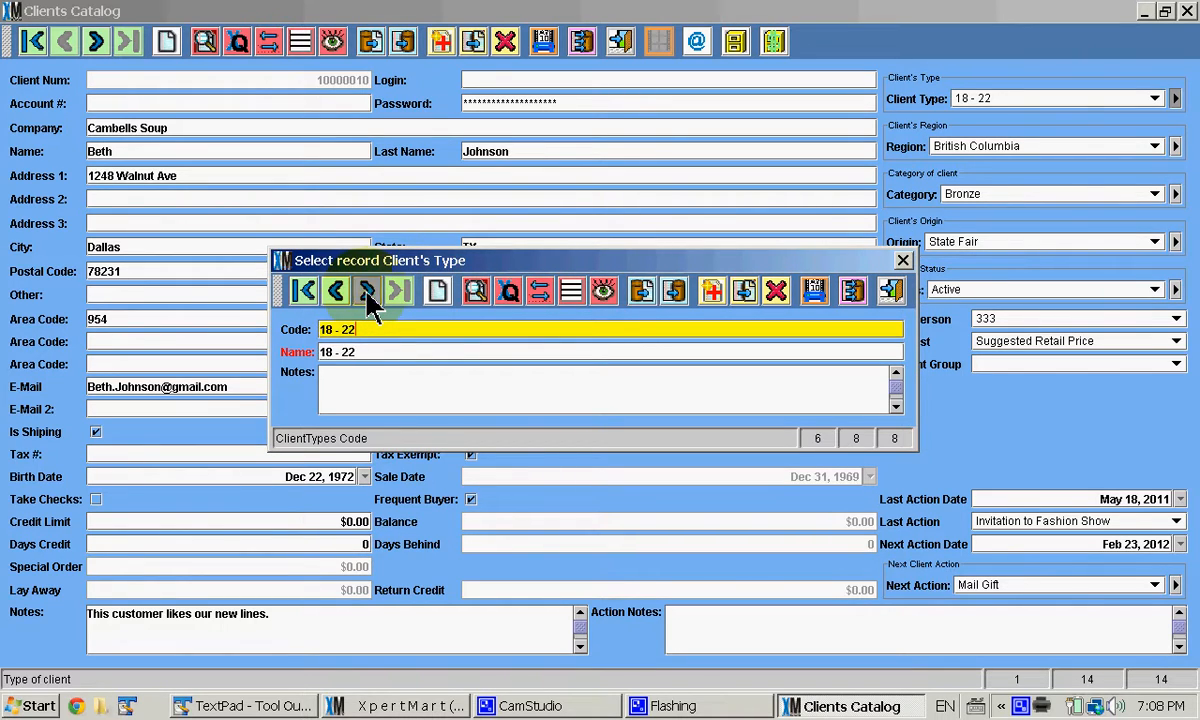
pyautogui.click(367, 291)
pyautogui.click(367, 291)
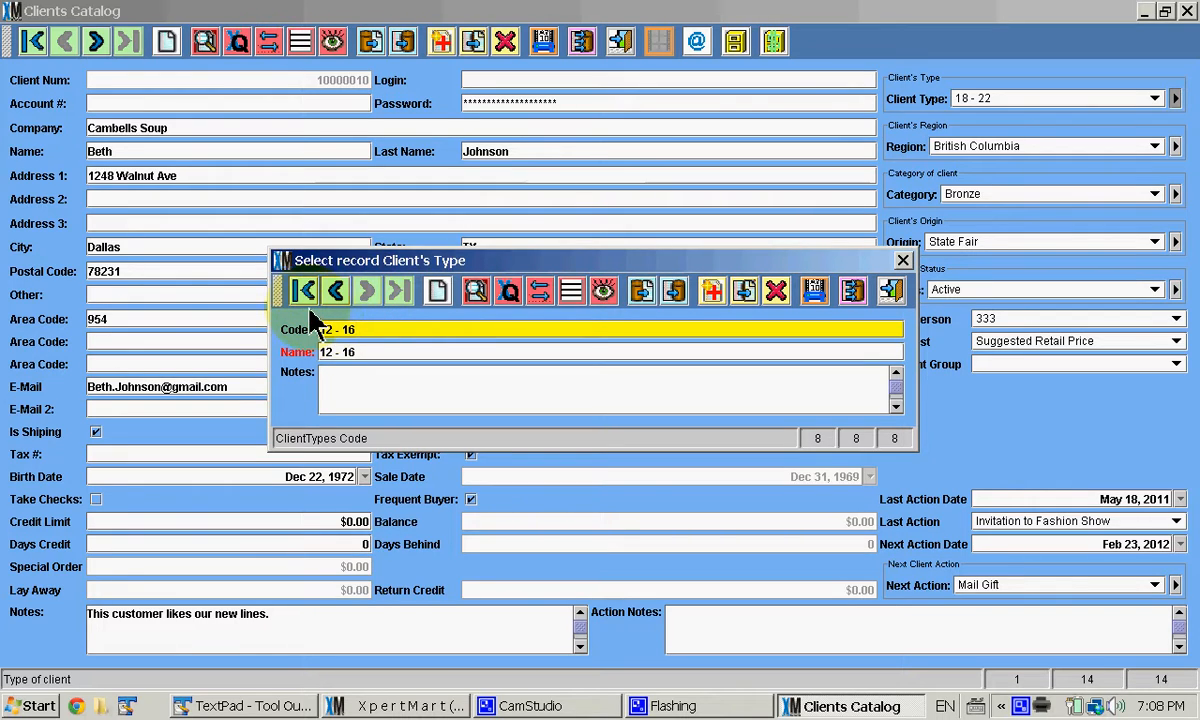
# Step: Go back to the first client type record, advance to 22 - 26 and assign it to the client
pyautogui.click(304, 291)
pyautogui.click(367, 291)
pyautogui.click(367, 291)
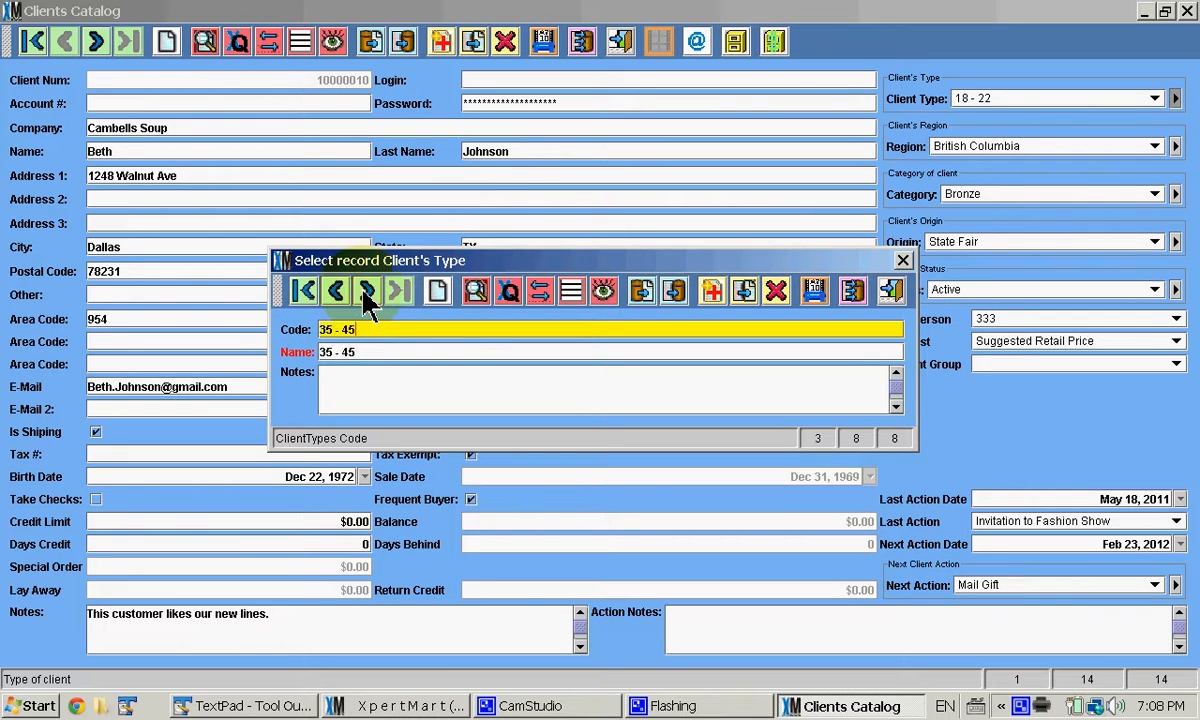
pyautogui.click(367, 293)
pyautogui.click(367, 293)
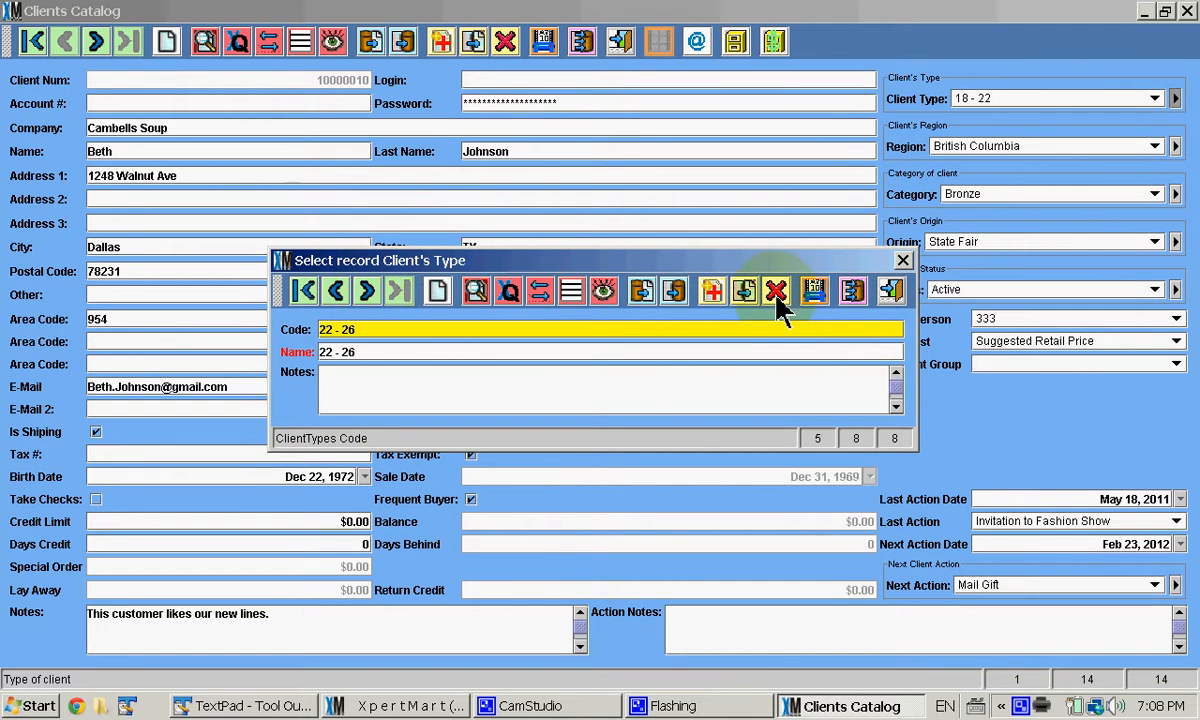
pyautogui.click(888, 290)
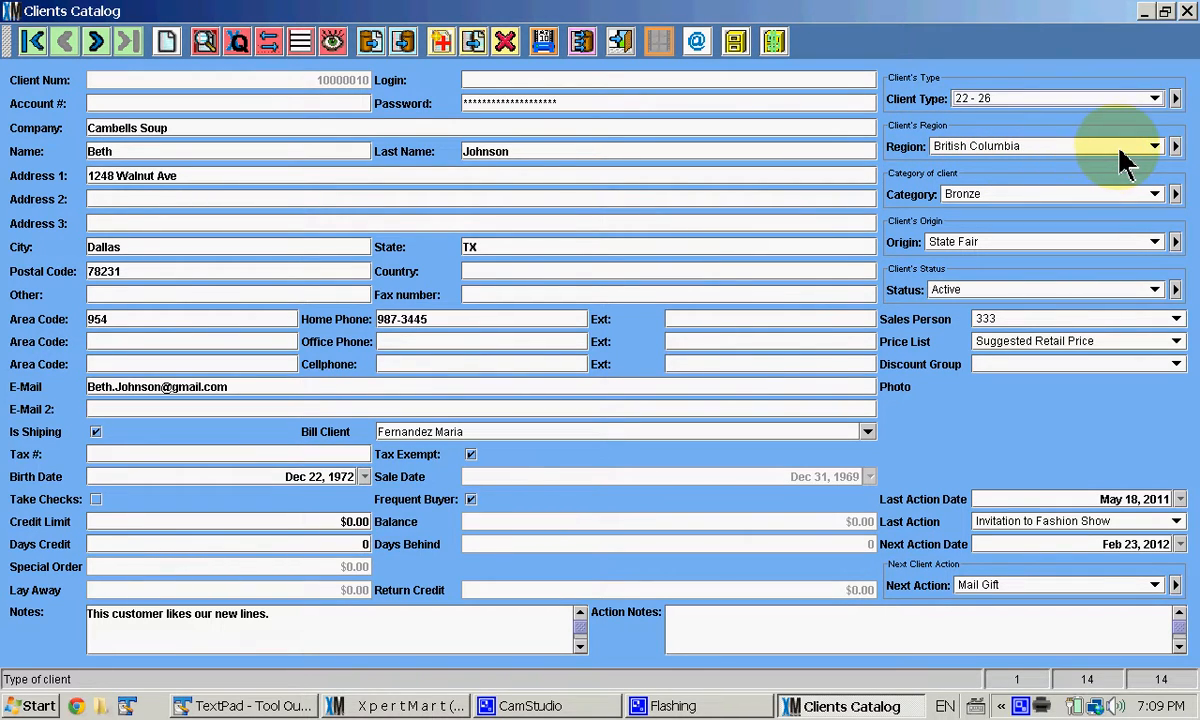
# Step: Open the client region records, load all of them, advance to Alberta and assign it to the client
pyautogui.click(1174, 148)
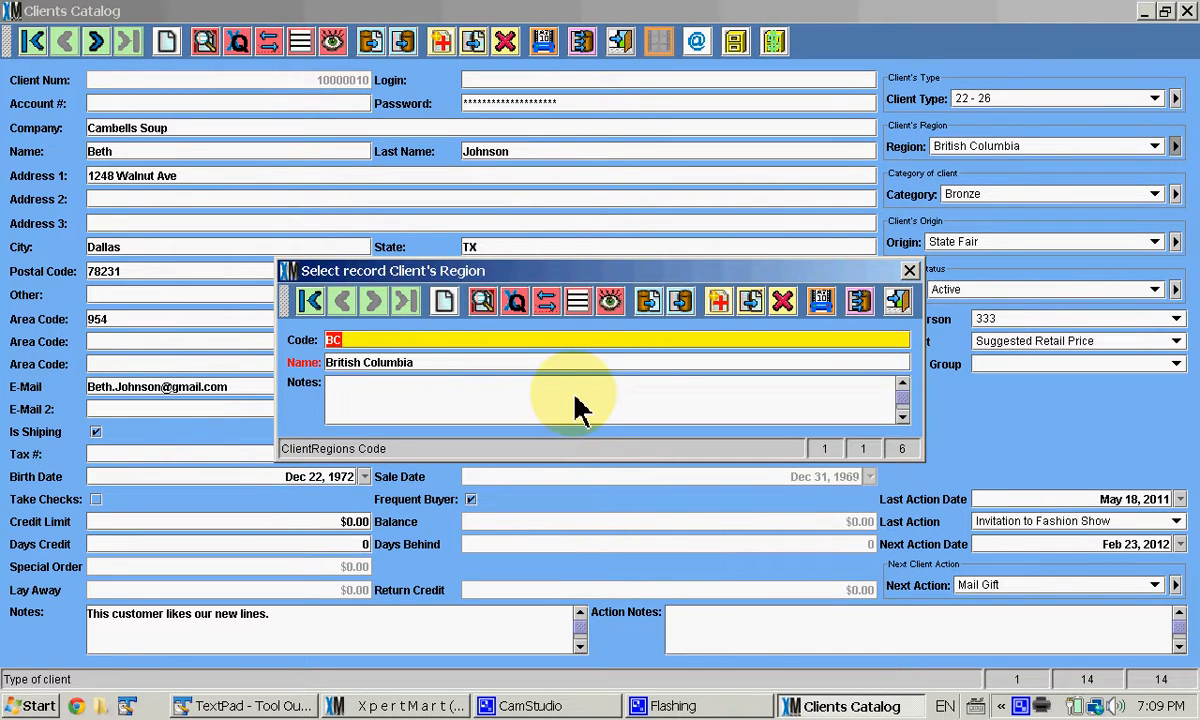
pyautogui.click(611, 300)
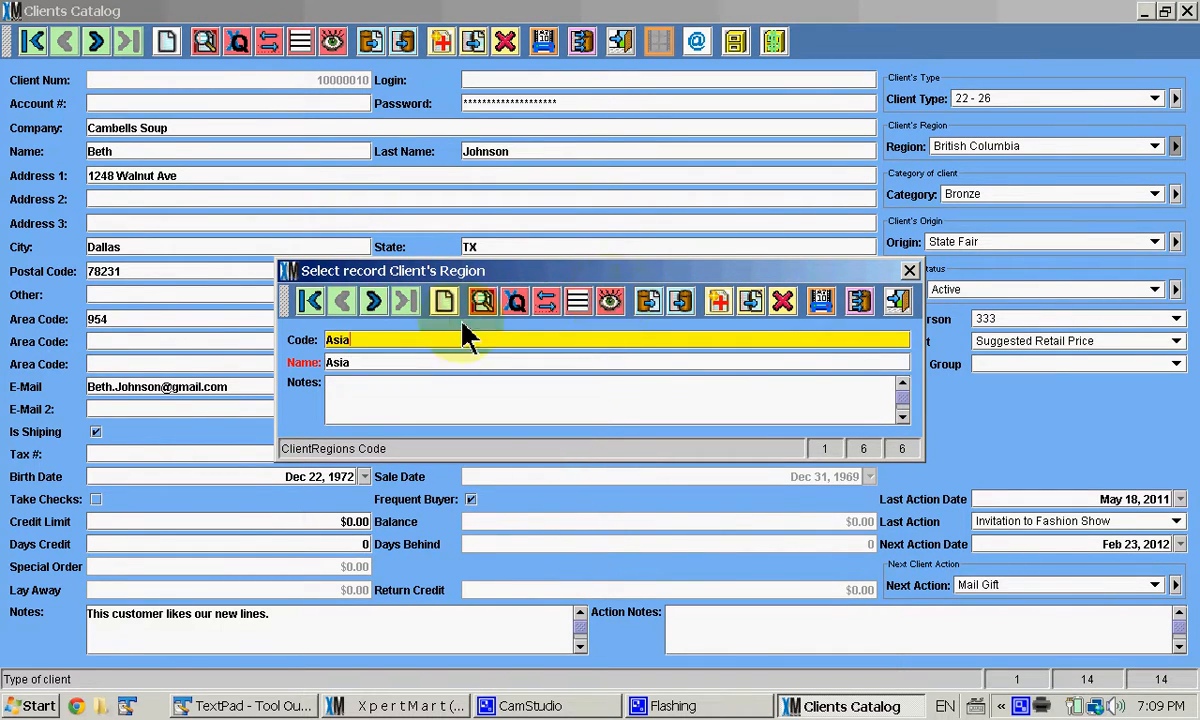
pyautogui.click(374, 300)
pyautogui.click(374, 300)
pyautogui.click(374, 300)
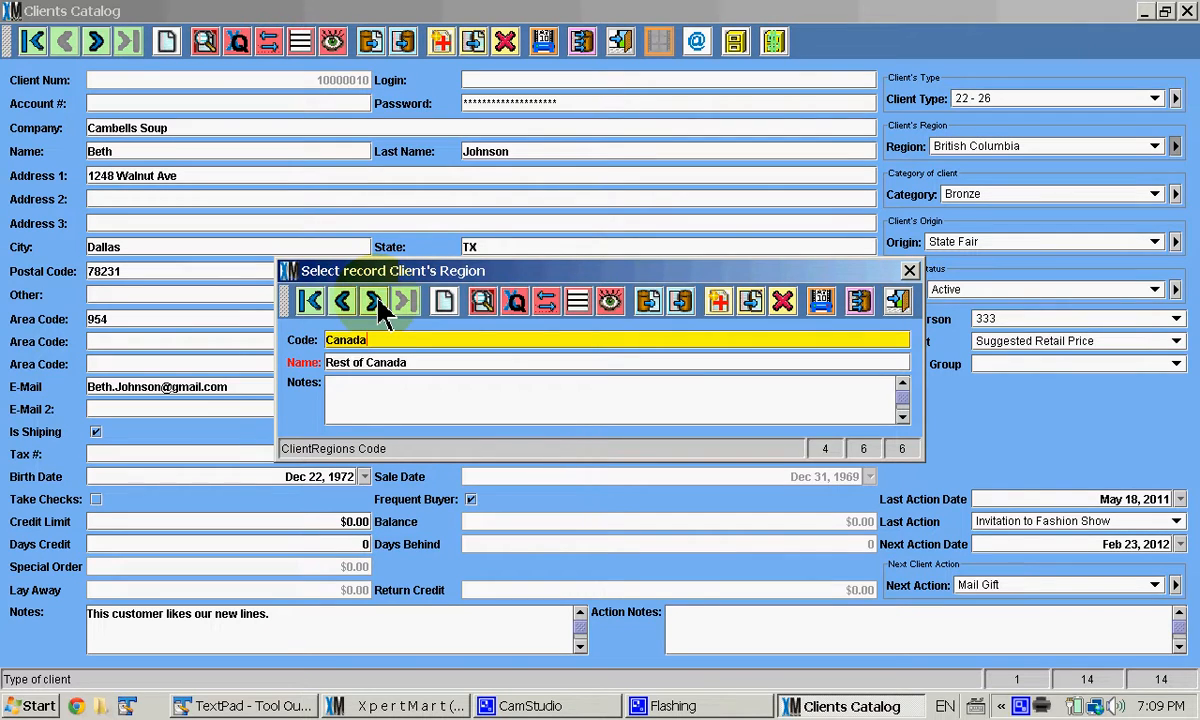
pyautogui.click(376, 301)
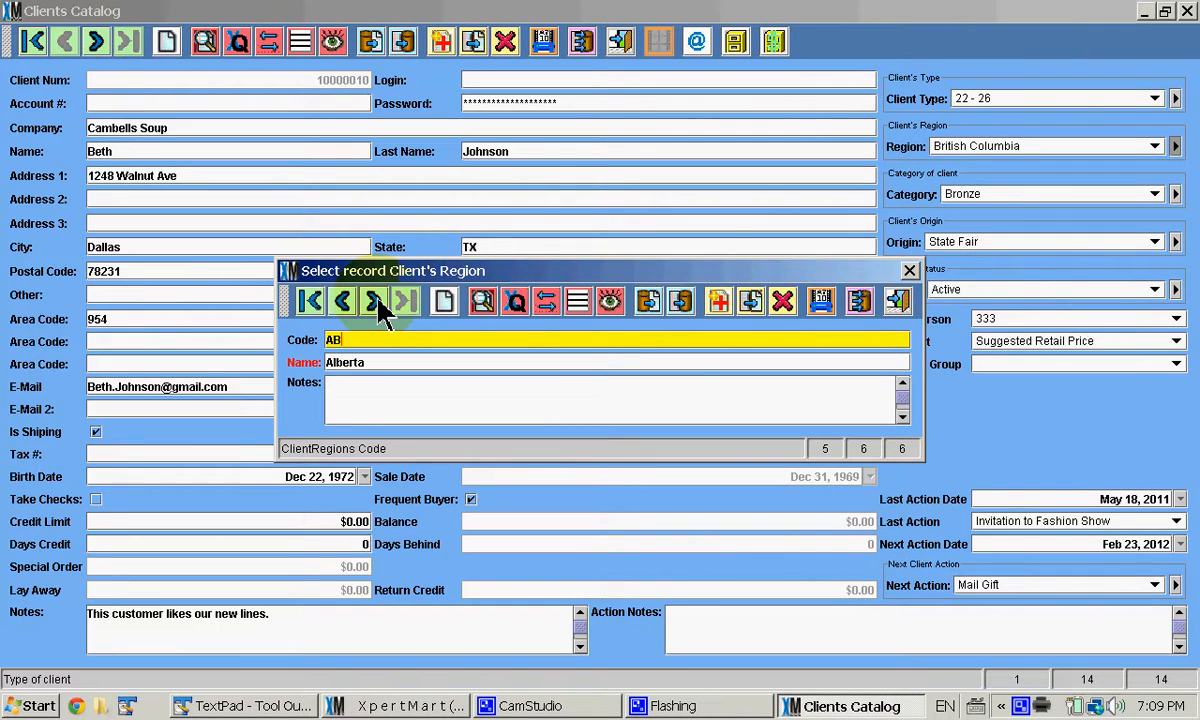
pyautogui.click(900, 301)
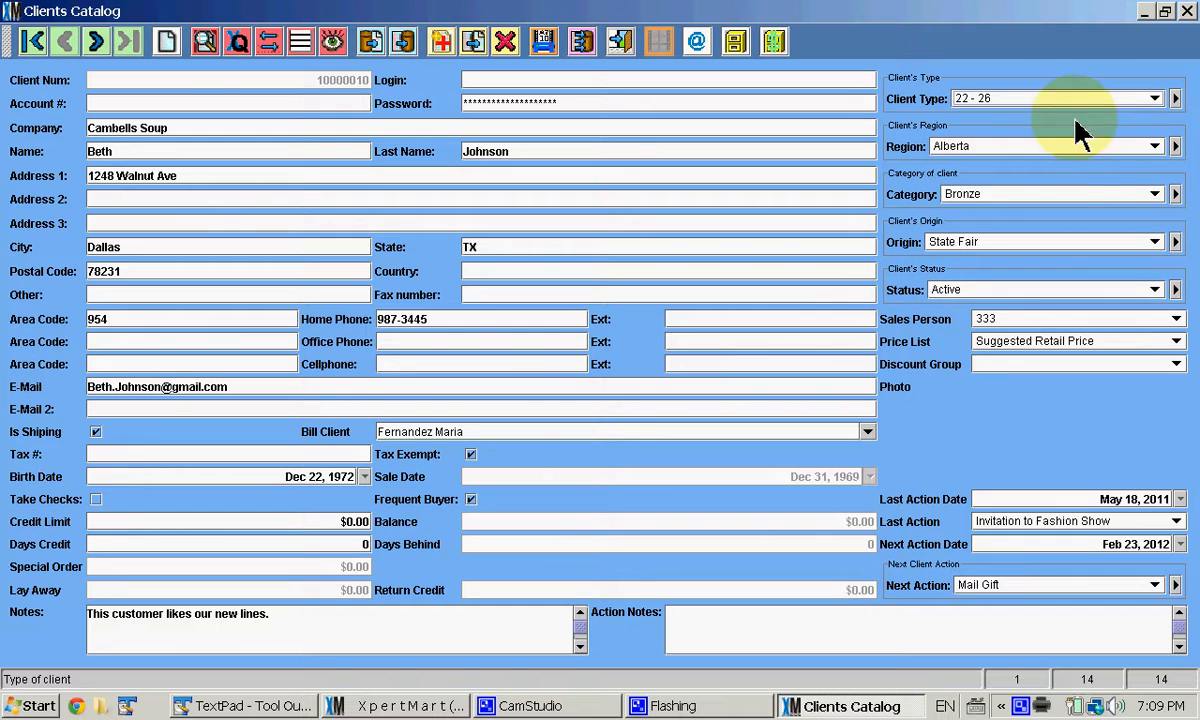
# Step: Review the available client categories and set the client's origin to Word of mouth
pyautogui.click(1060, 200)
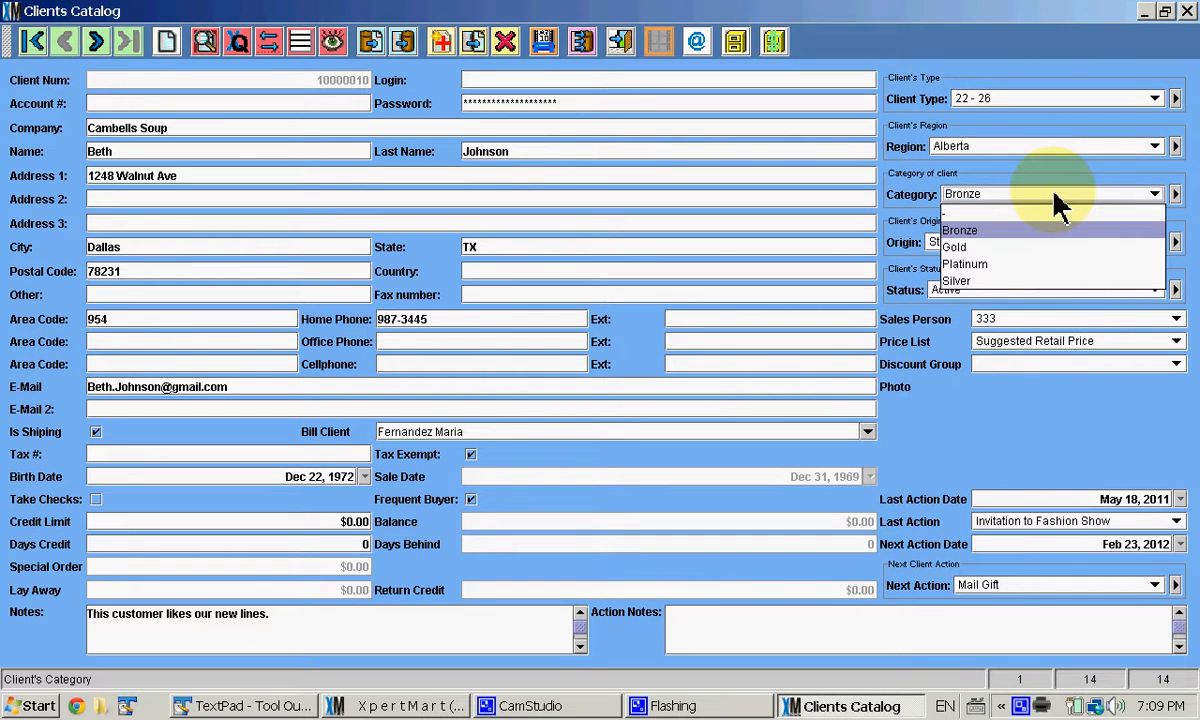
pyautogui.click(1063, 192)
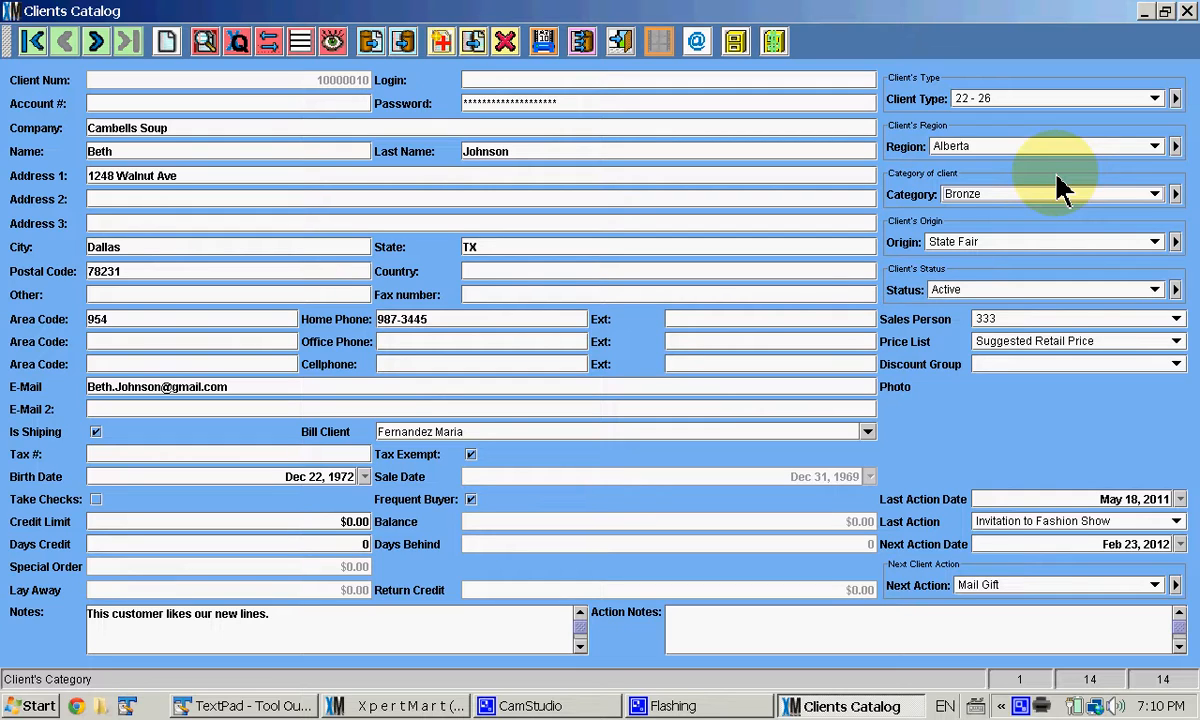
pyautogui.click(1155, 242)
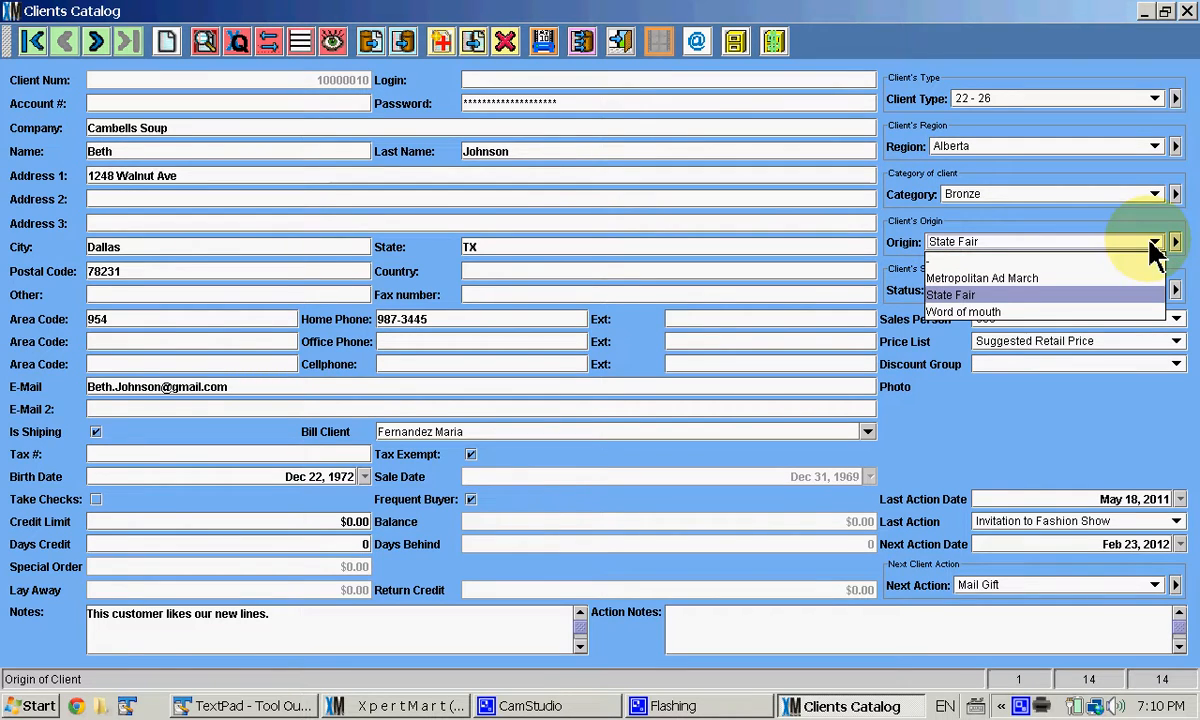
pyautogui.click(1104, 312)
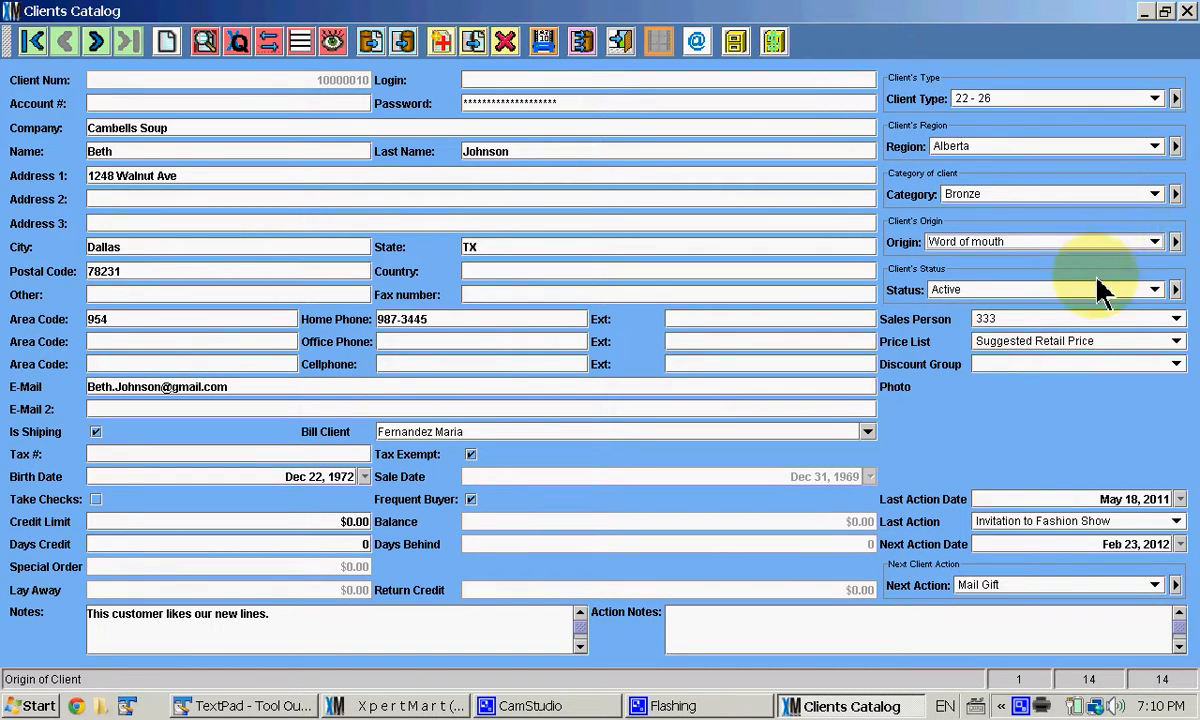
# Step: Review the client status options and set the sales person to 357
pyautogui.click(1155, 292)
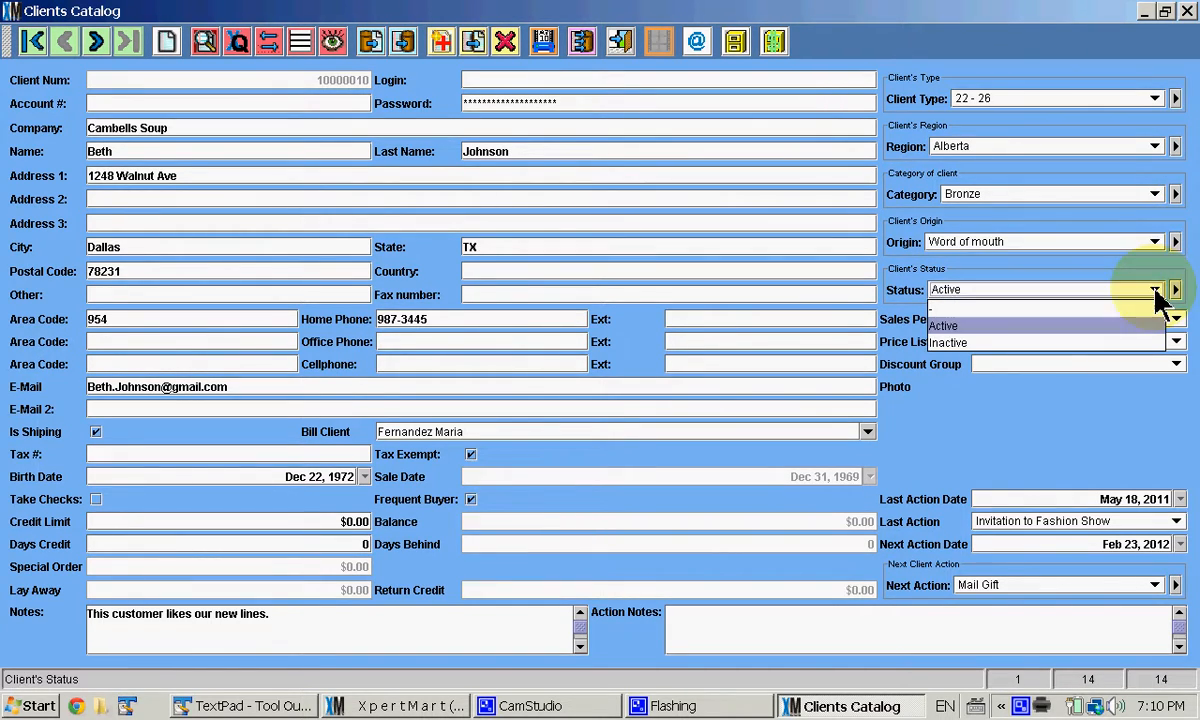
pyautogui.click(1137, 270)
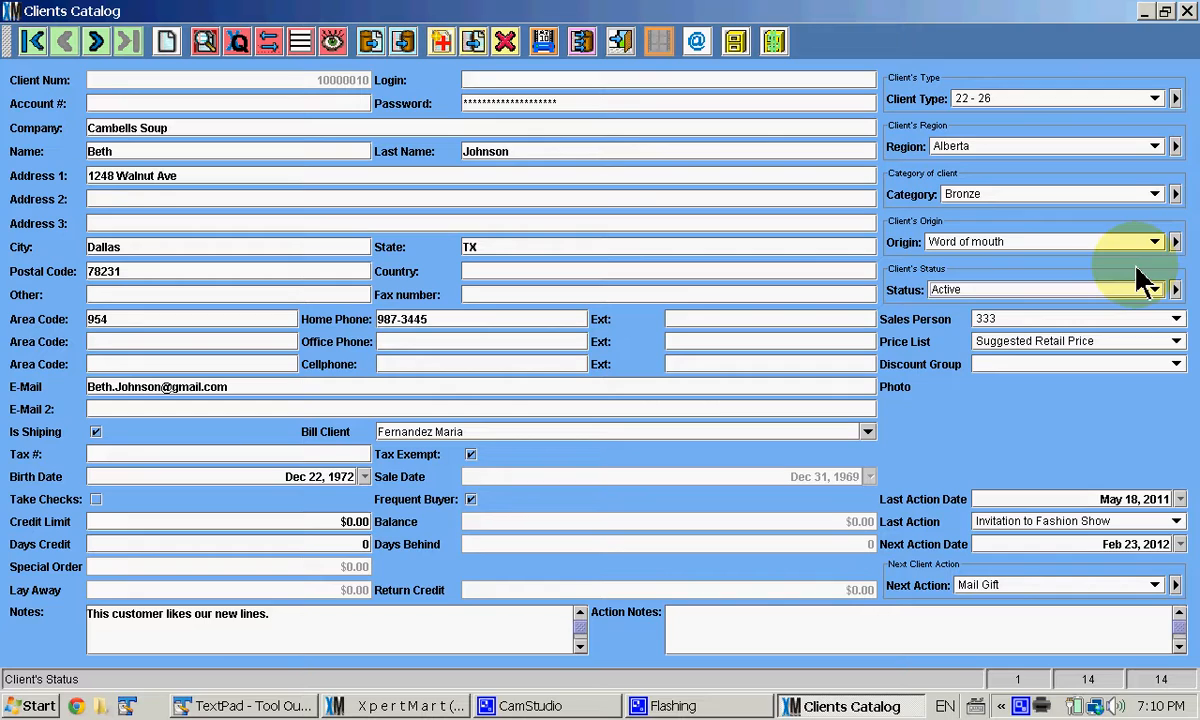
pyautogui.click(1178, 322)
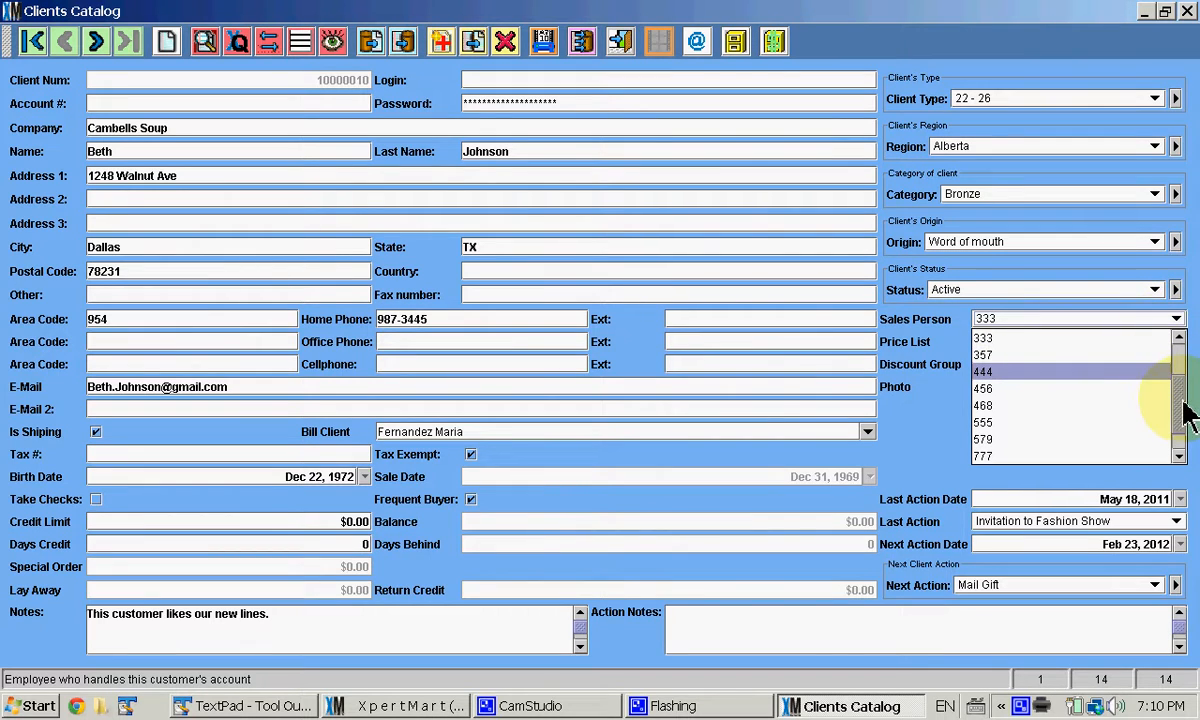
pyautogui.moveTo(1183, 400)
pyautogui.mouseDown()
pyautogui.moveTo(1180, 420)
pyautogui.moveTo(1180, 368)
pyautogui.moveTo(1178, 387)
pyautogui.mouseUp()
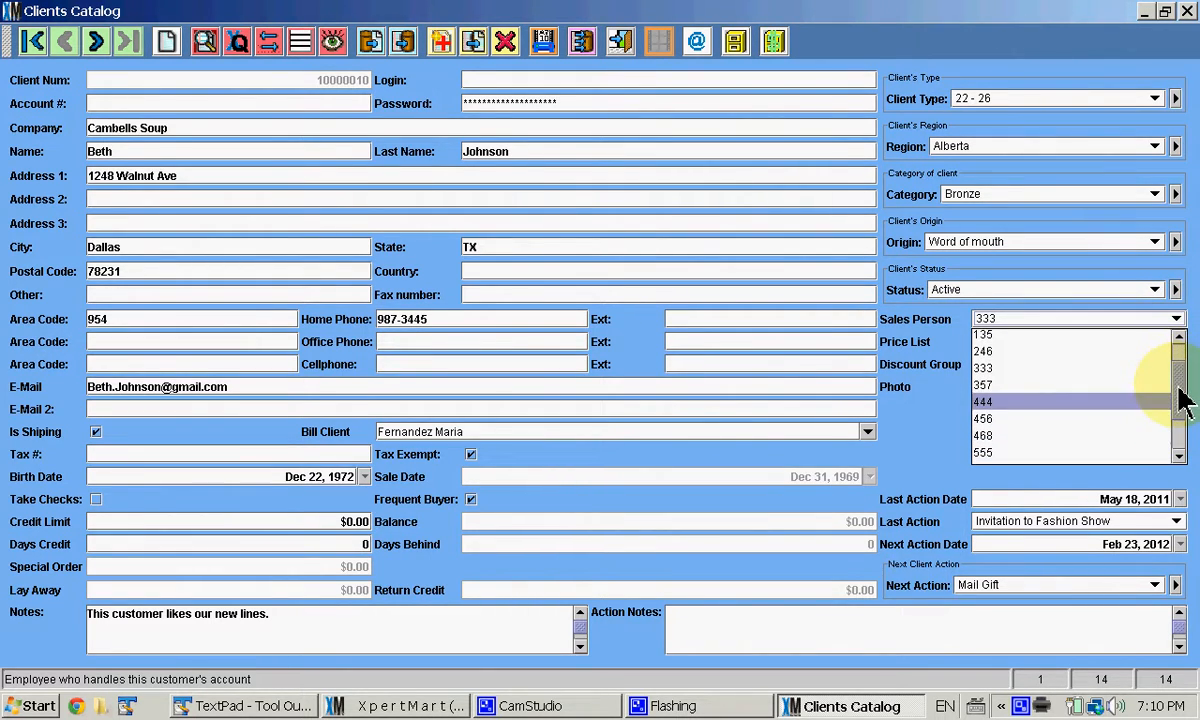
pyautogui.click(1056, 388)
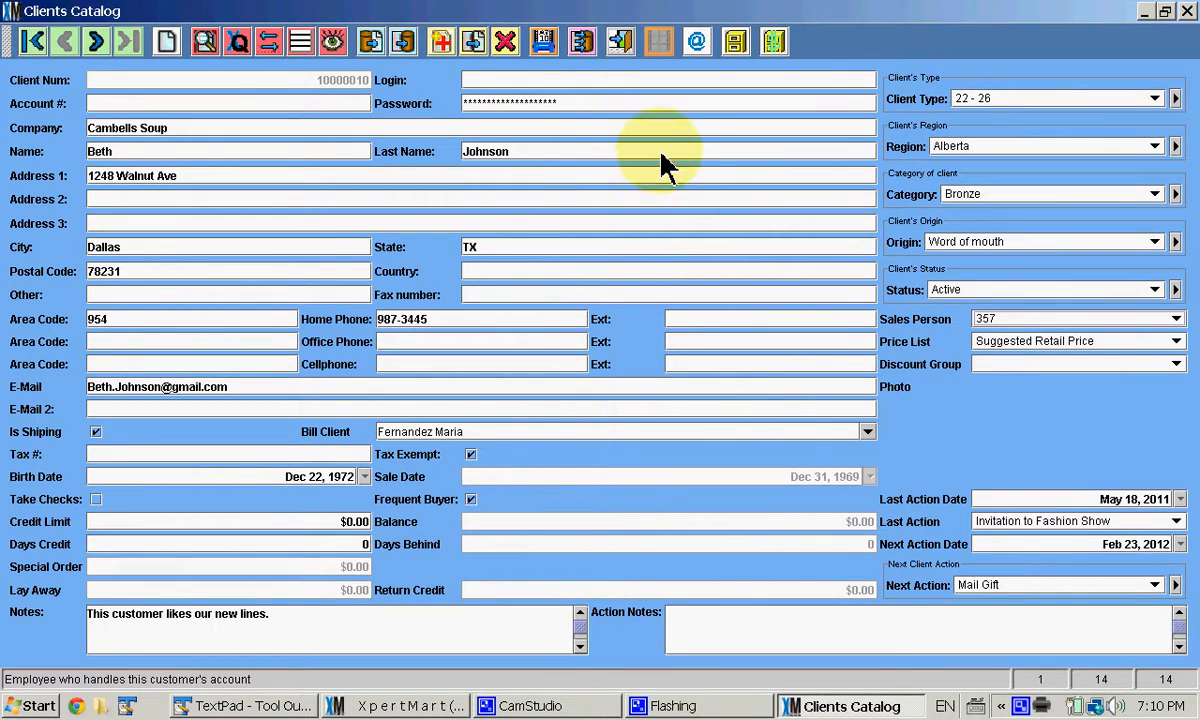
# Step: Select Suggested Retail Price as the client's price list and check the discount group options
pyautogui.click(1161, 344)
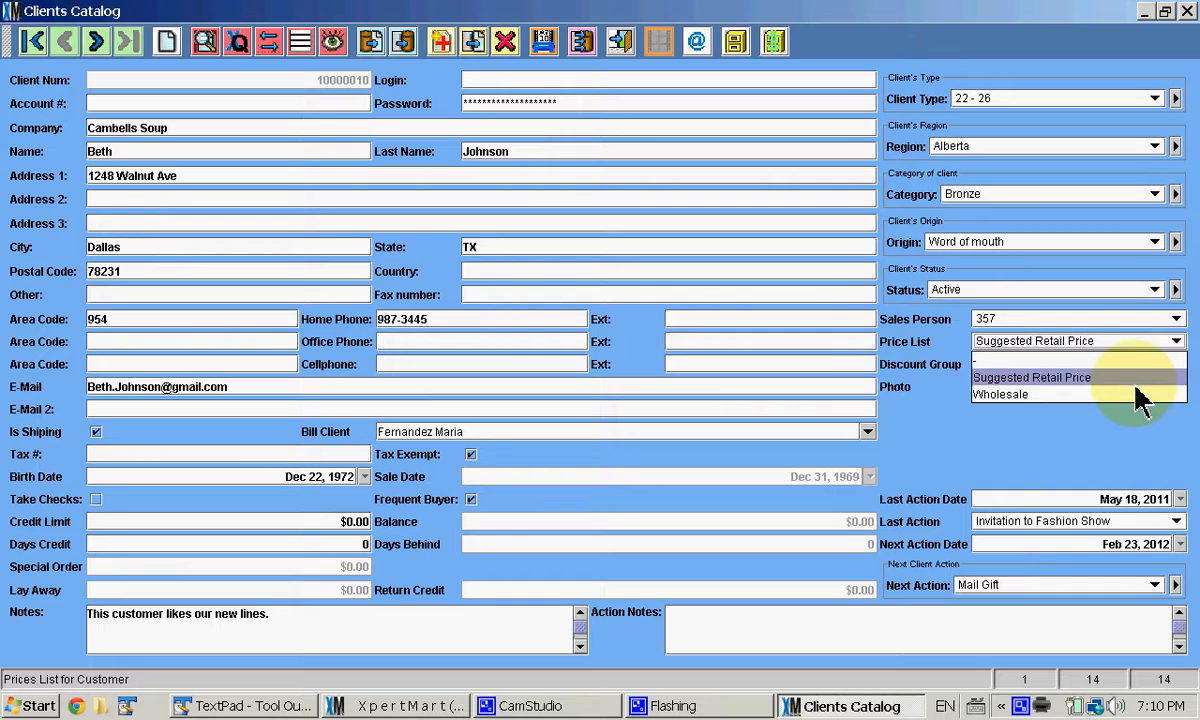
pyautogui.click(1135, 380)
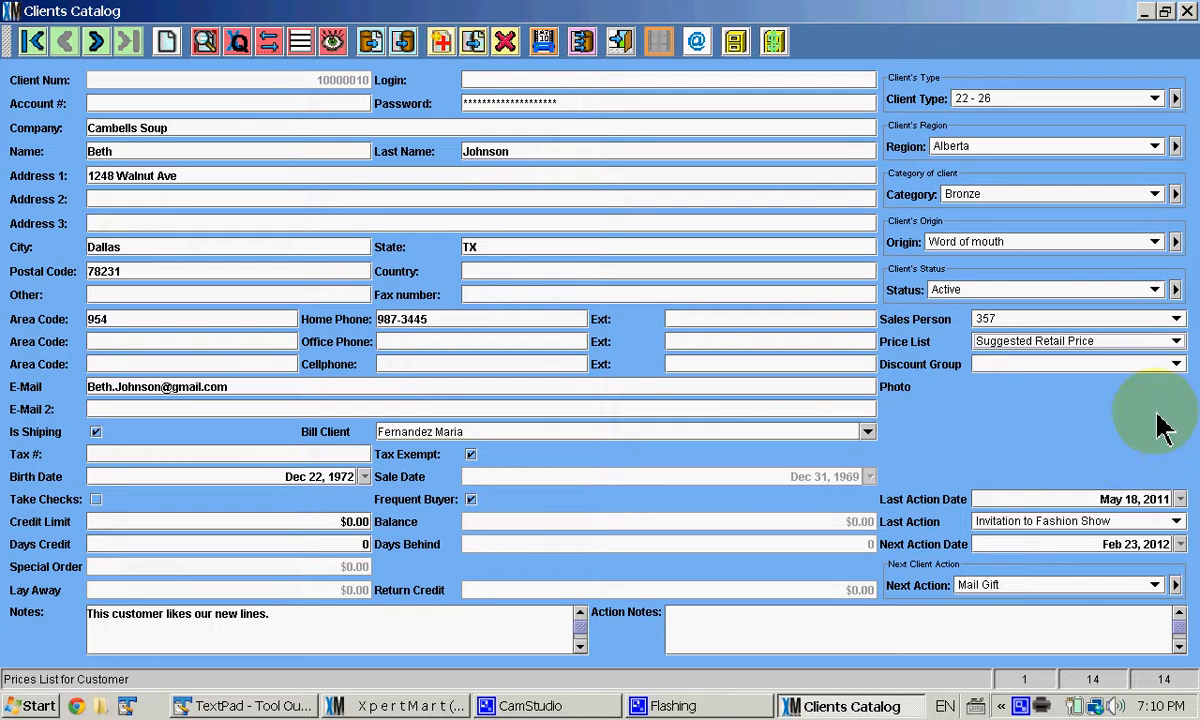
pyautogui.click(1176, 365)
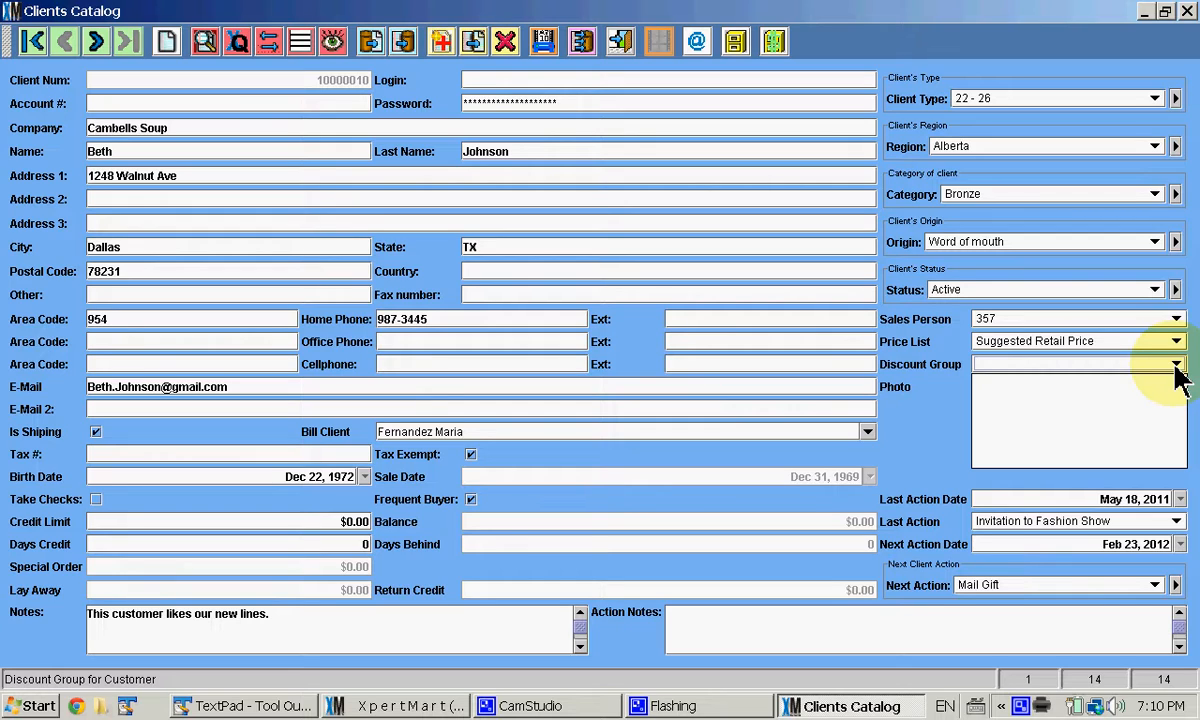
pyautogui.click(1175, 366)
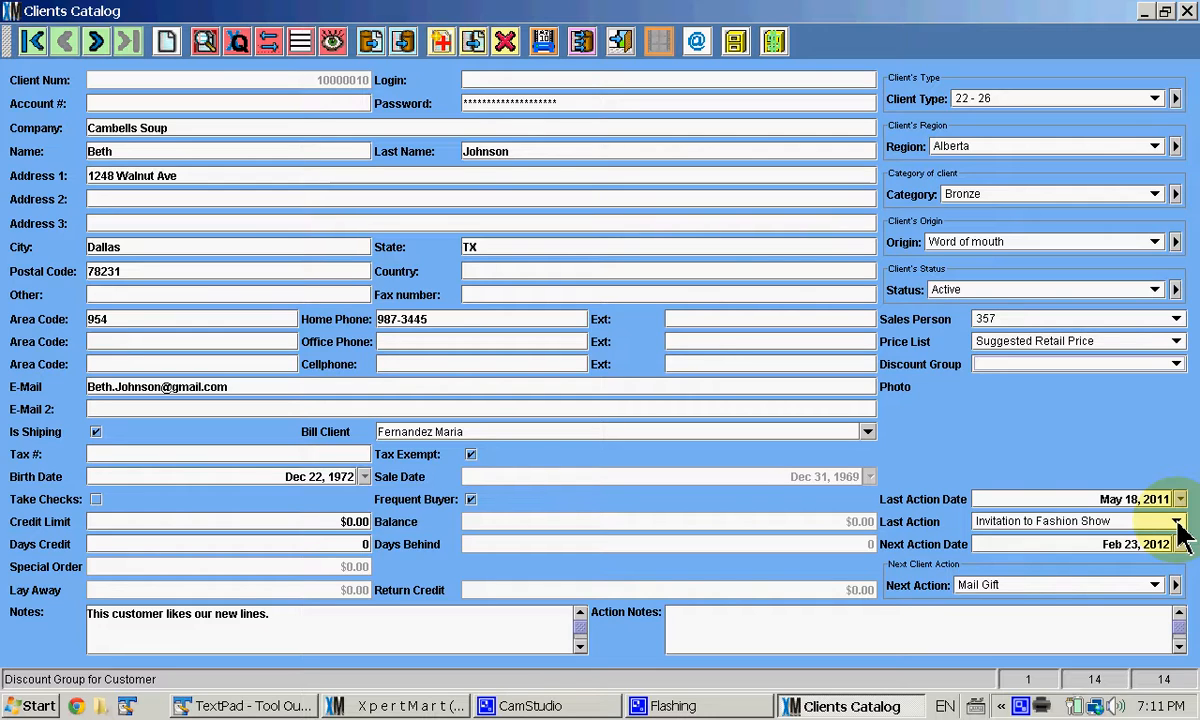
# Step: Open the next client action records, load all of them, advance to Send Catalogue and assign it to the client
pyautogui.click(1175, 587)
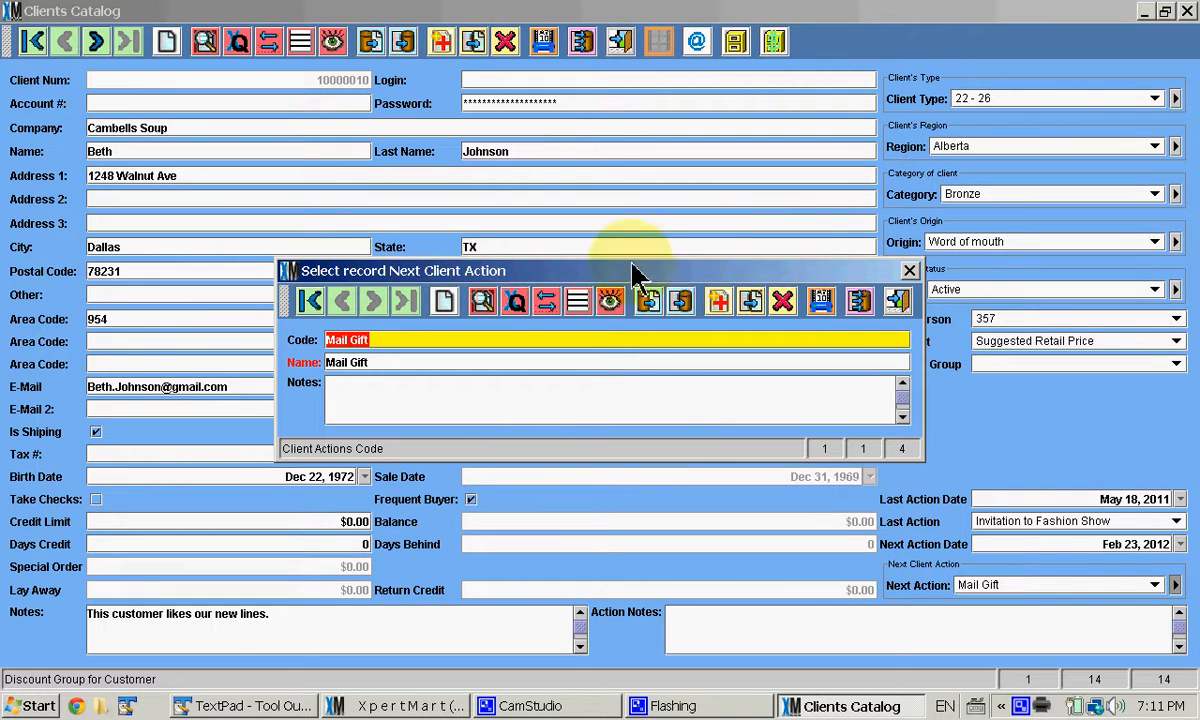
pyautogui.click(610, 303)
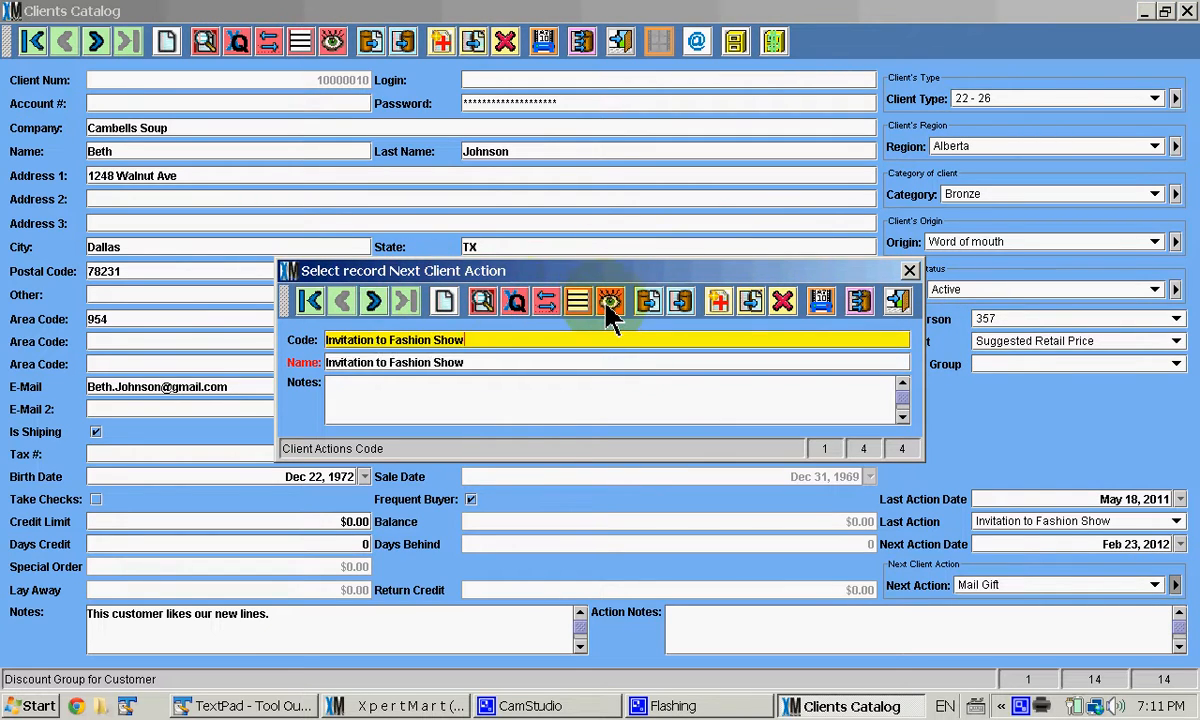
pyautogui.click(373, 303)
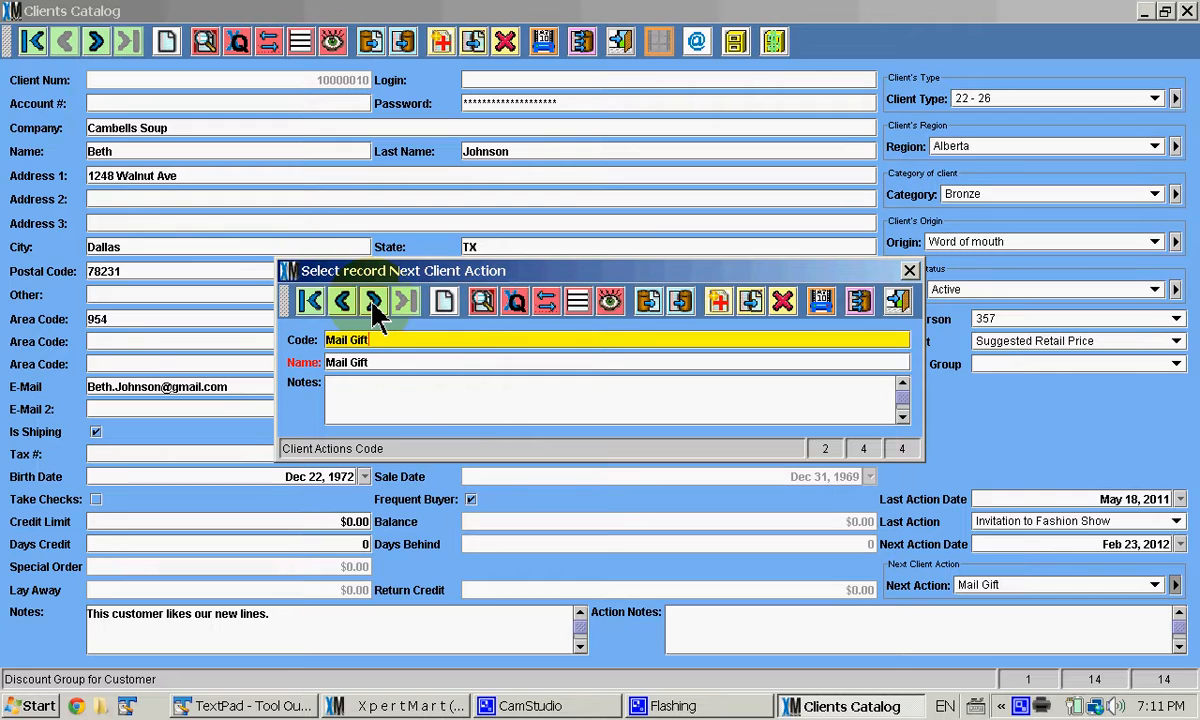
pyautogui.click(373, 303)
pyautogui.click(373, 303)
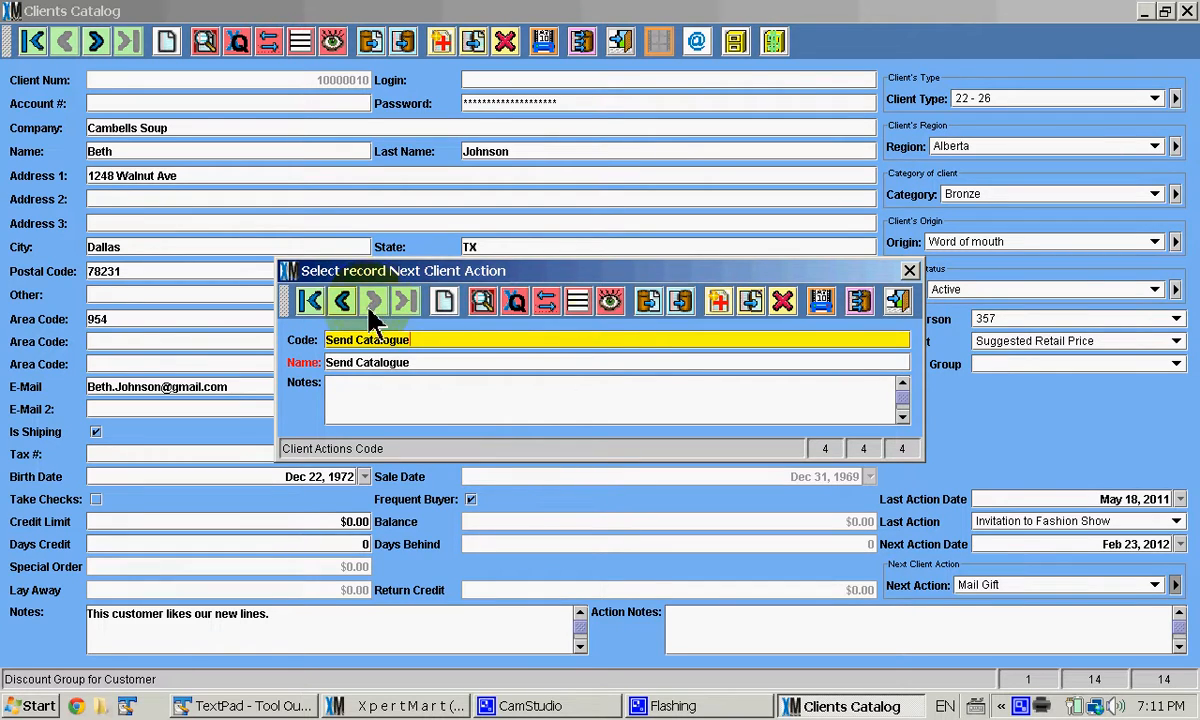
pyautogui.click(898, 302)
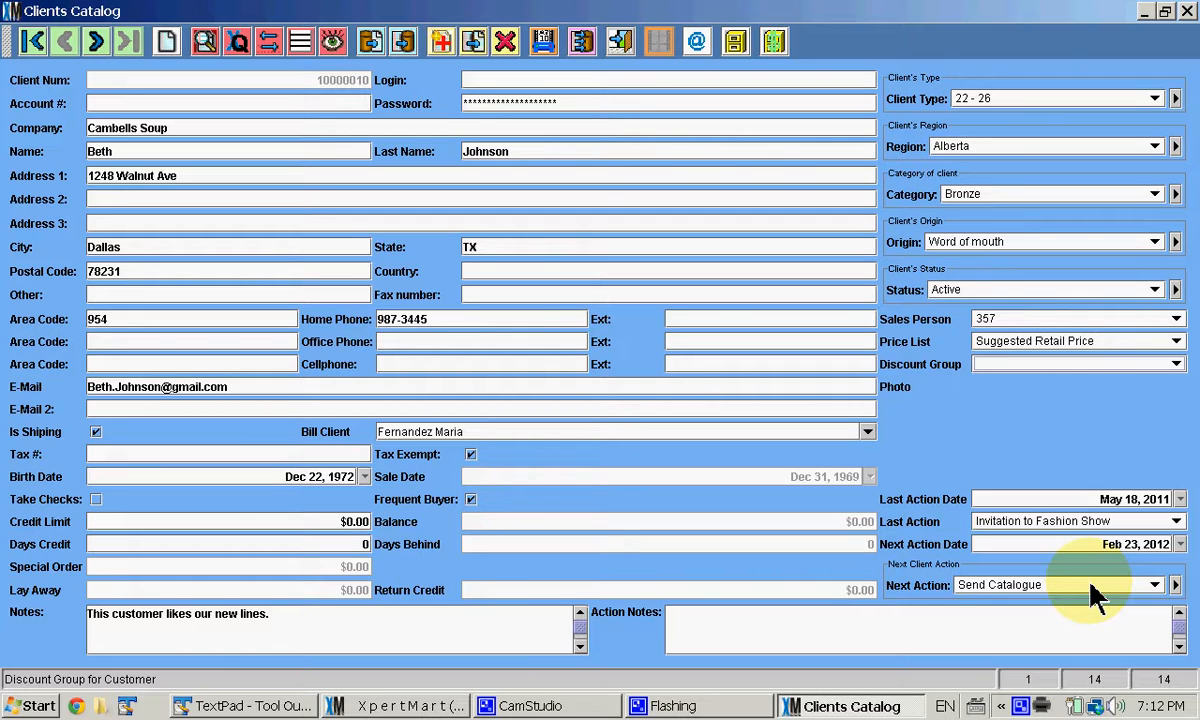
# Step: Enter the action note "Tried calling, left voice mail." for the client
pyautogui.click(1073, 637)
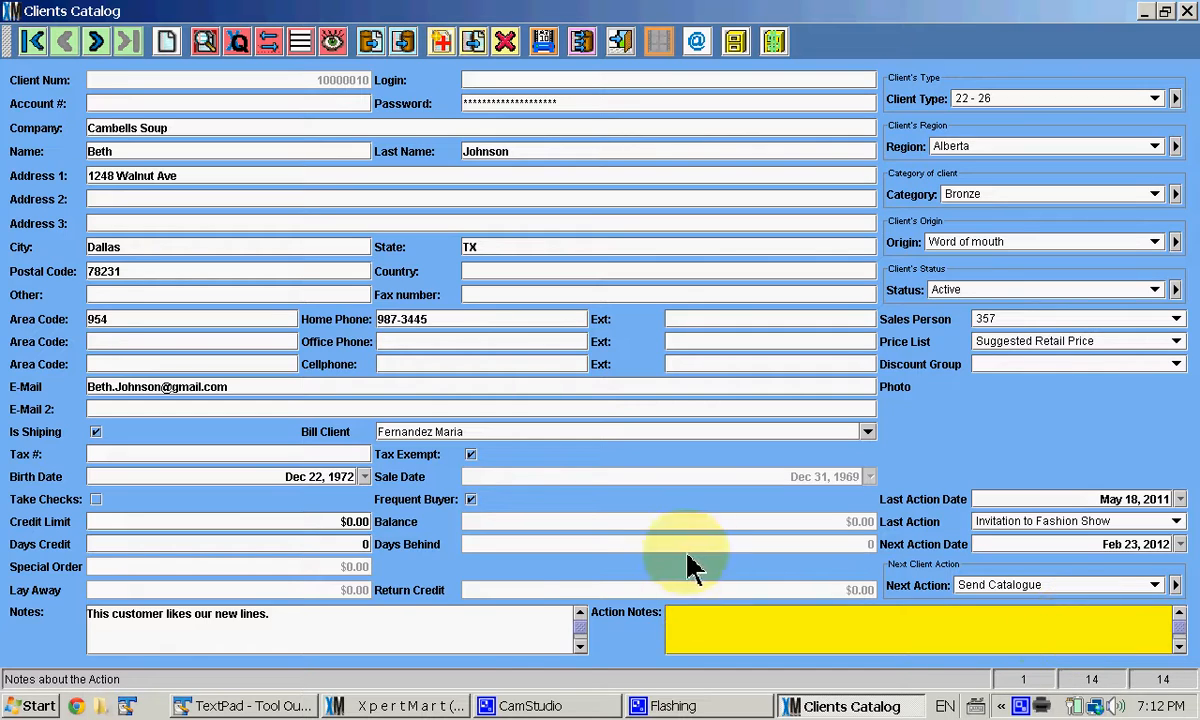
pyautogui.click(500, 638)
pyautogui.click(763, 631)
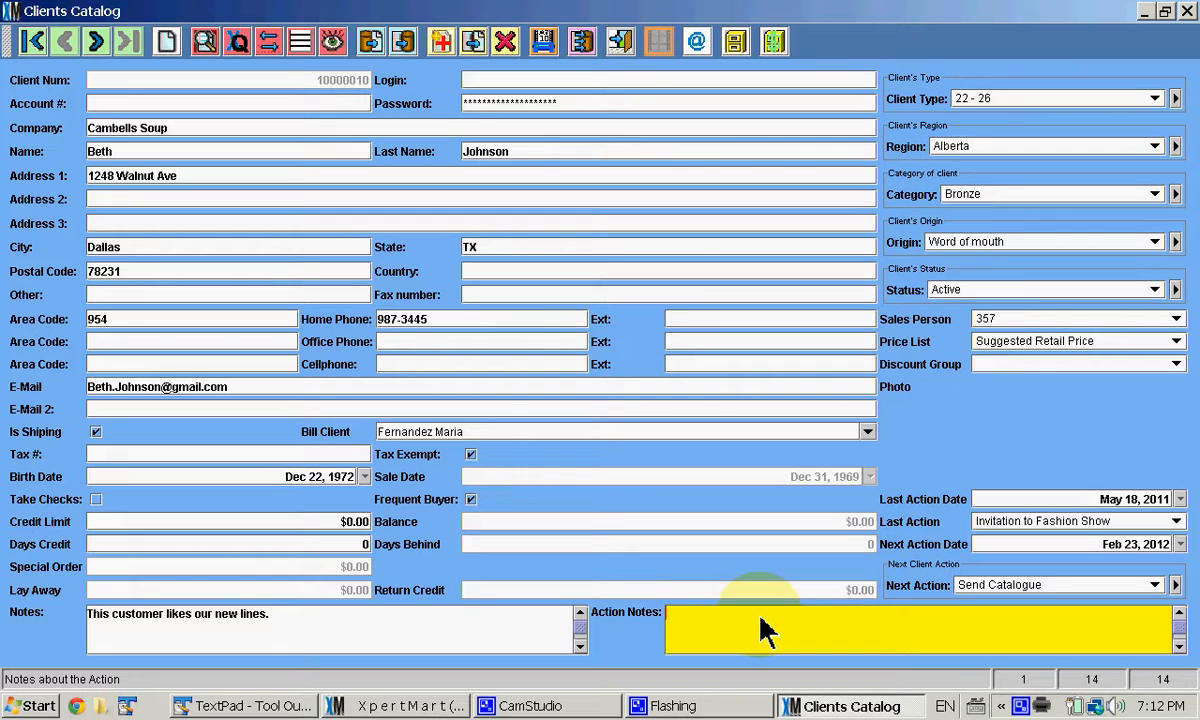
pyautogui.write('ried calling, left voice ')
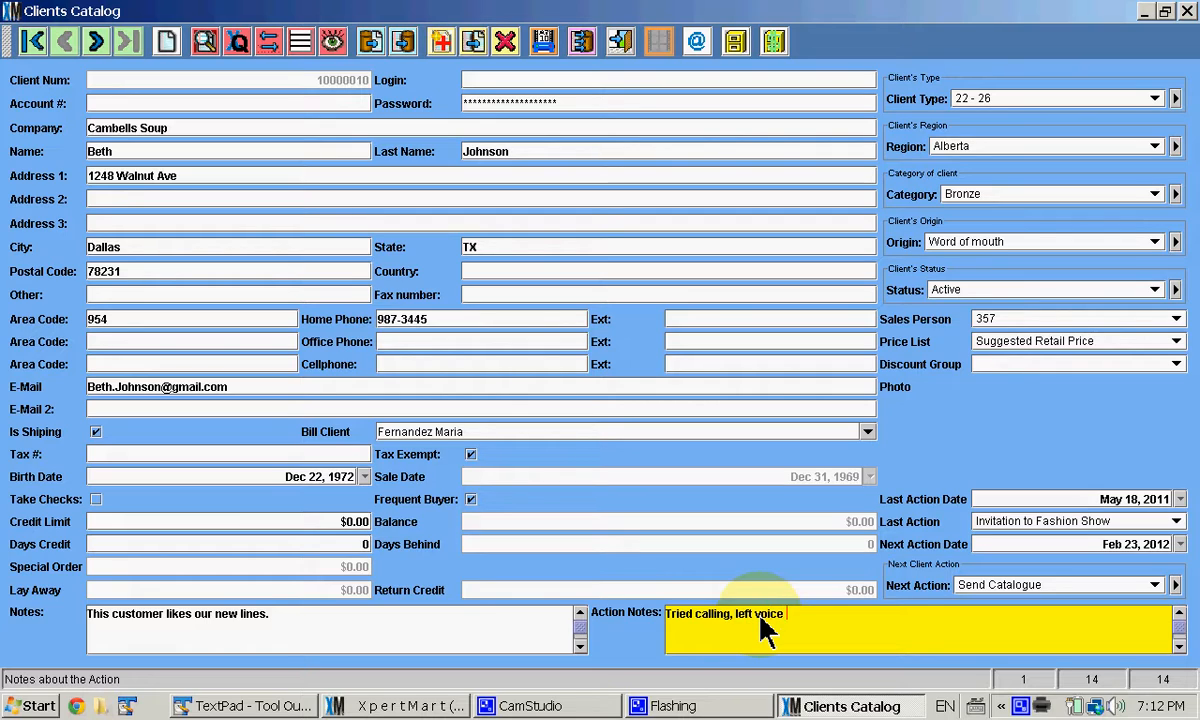
pyautogui.write('mail.')
pyautogui.press('Tab')
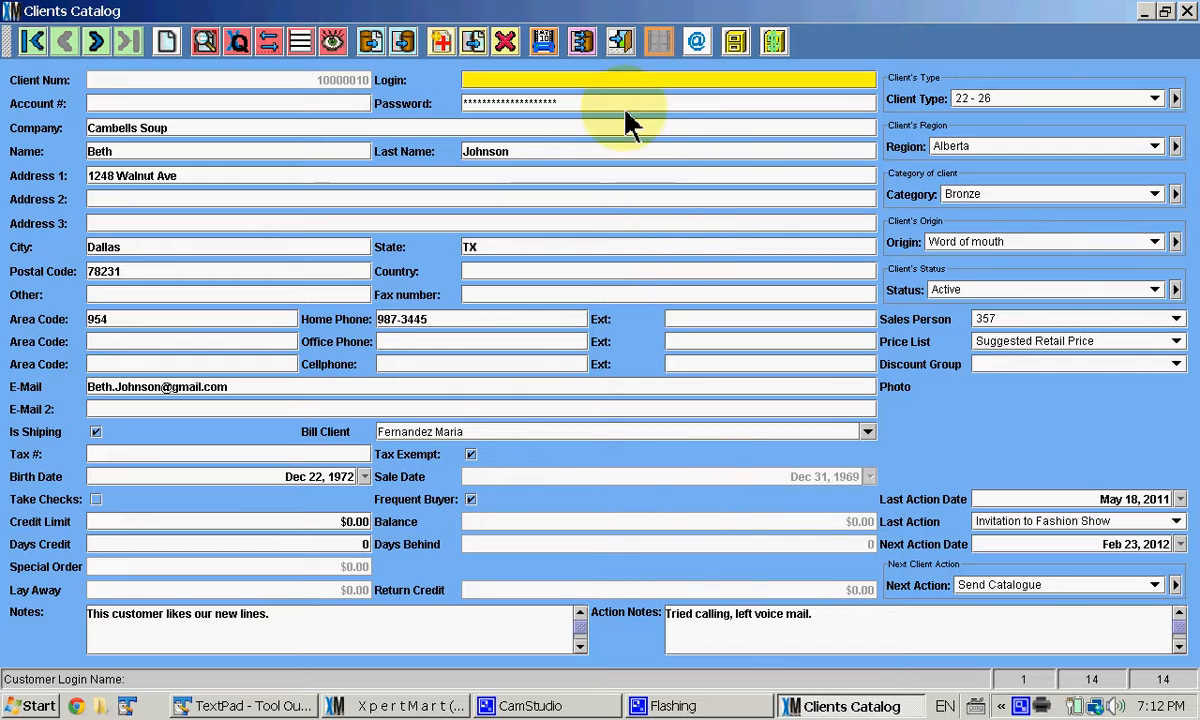
pyautogui.click(400, 43)
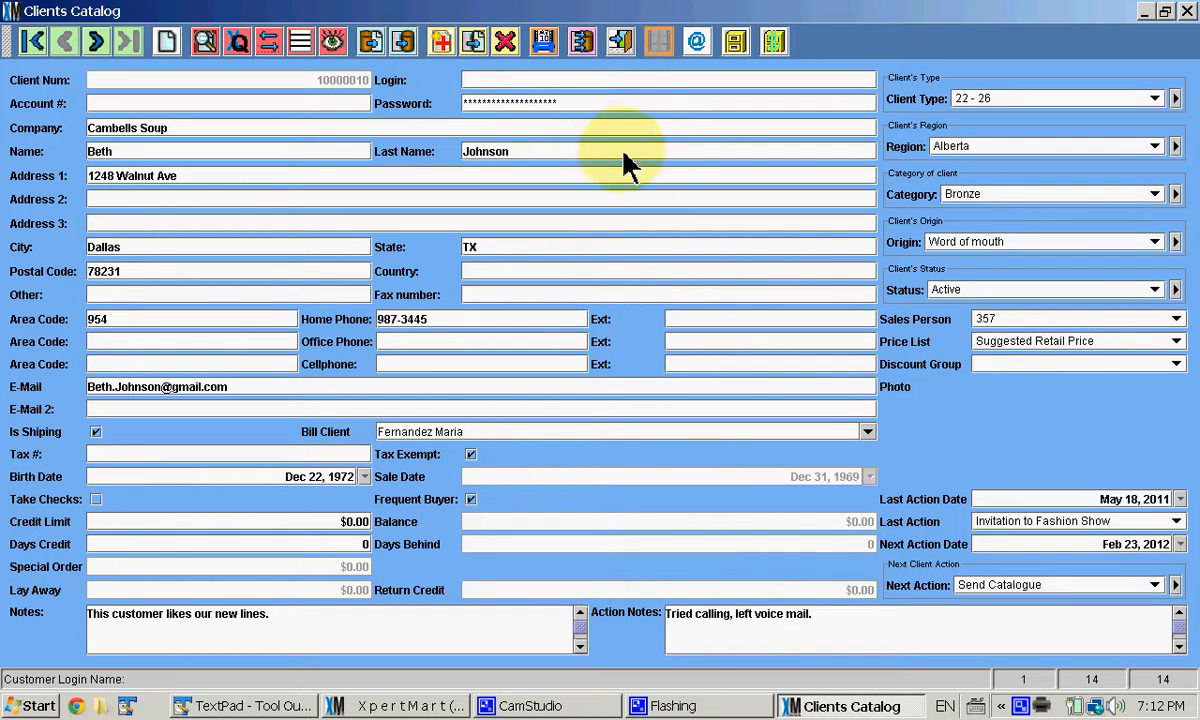
# Step: Open the list of client reports and look through it to the end
pyautogui.click(545, 45)
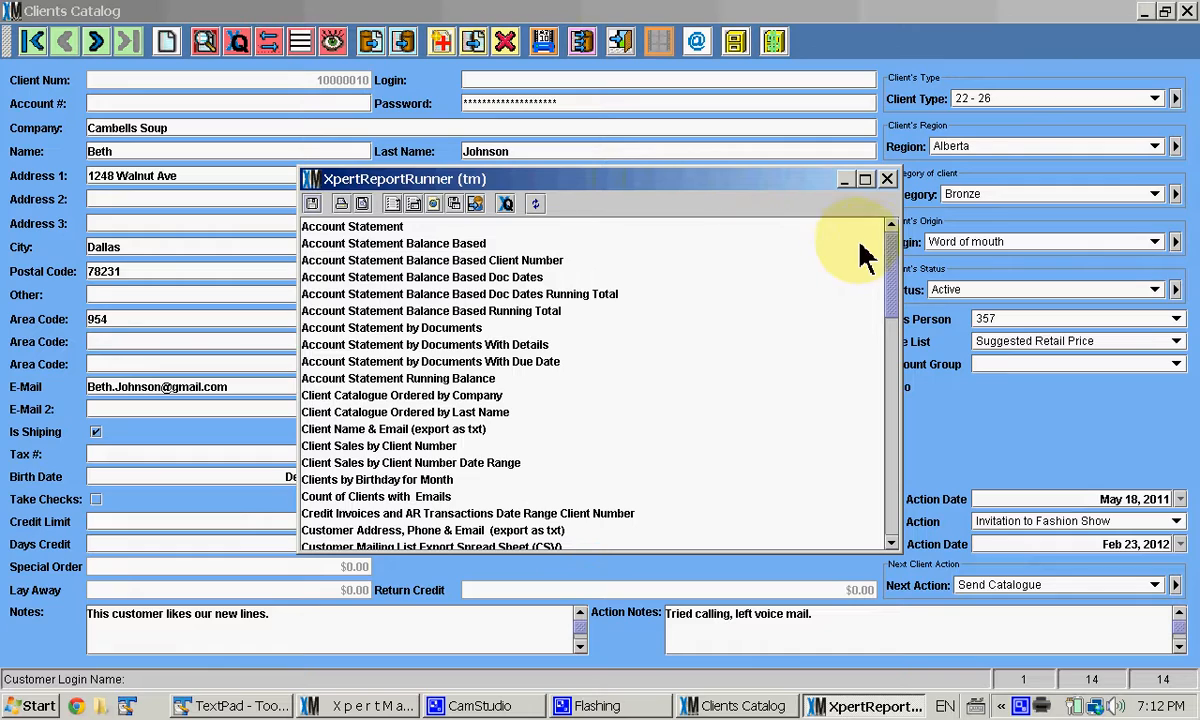
pyautogui.moveTo(897, 265); pyautogui.dragTo(892, 530)
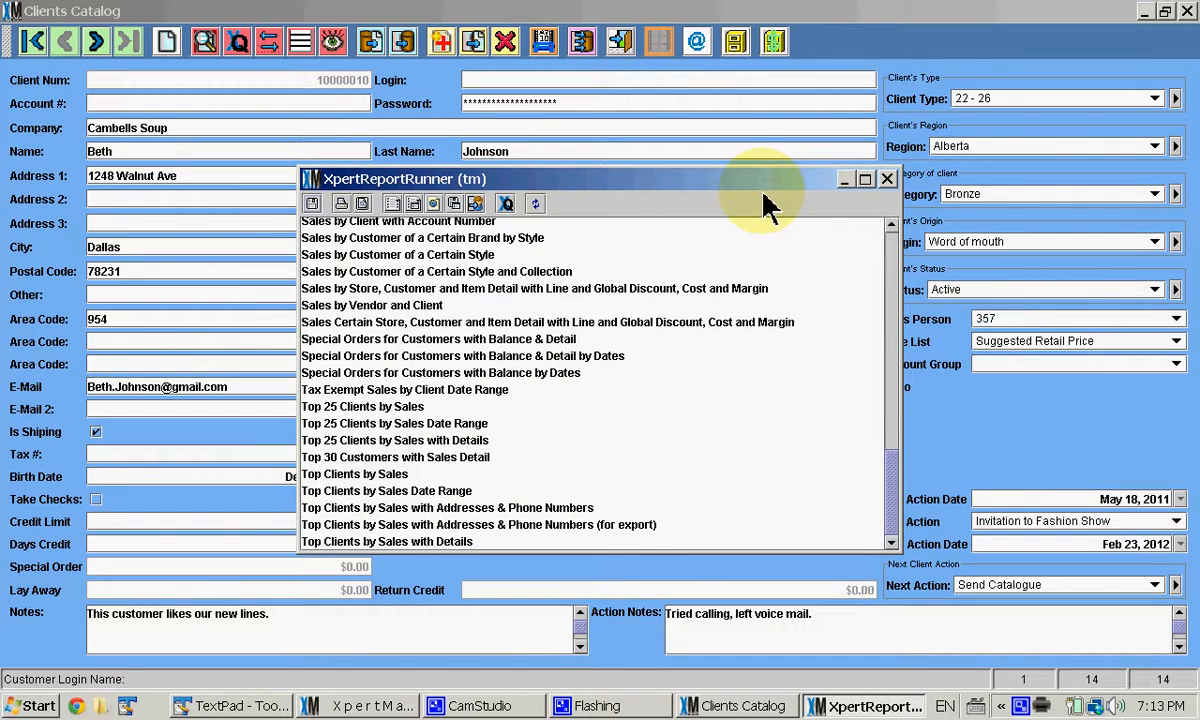